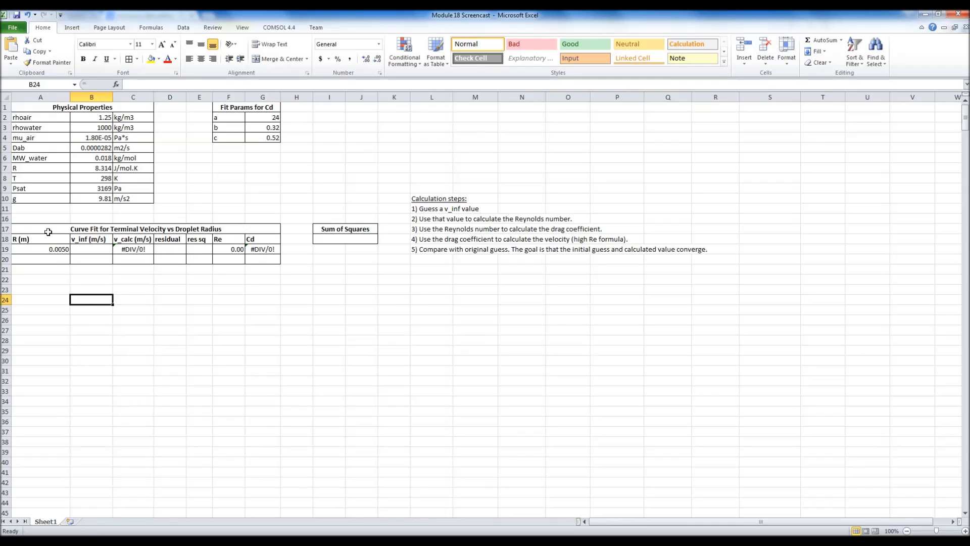
Review the curve-fit table A18:G20 and the Cd and Reynolds number formulas in G19 and F19
left_click_drag(49, 239, 259, 259)
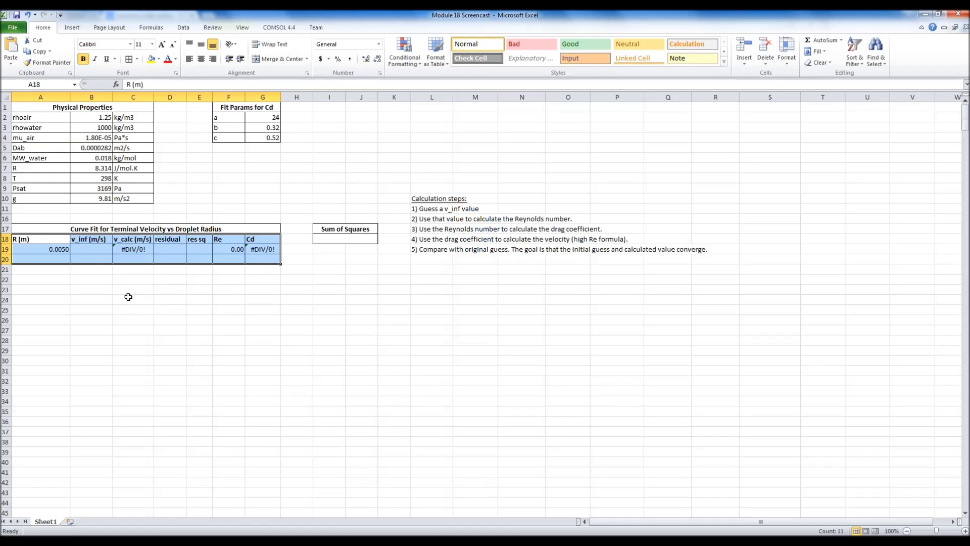
left_click(132, 319)
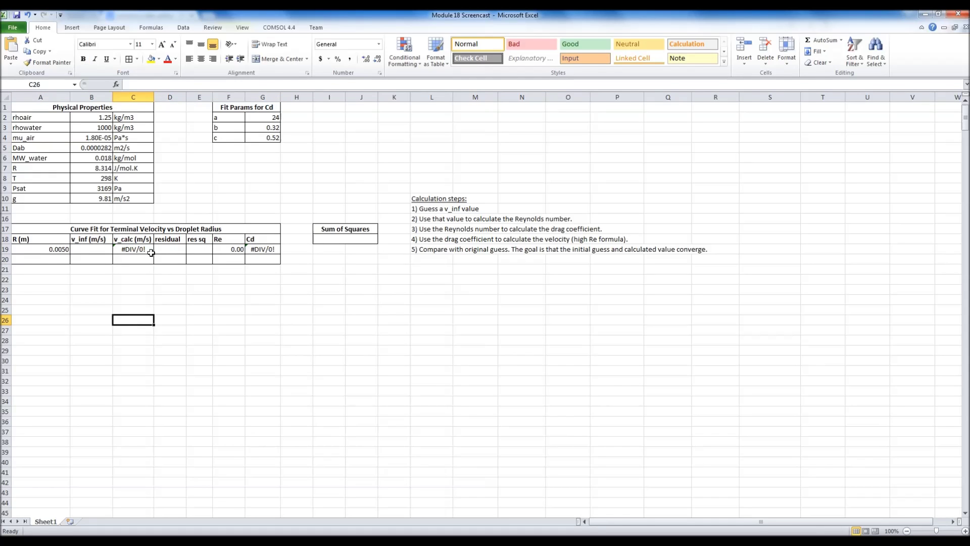
left_click(261, 248)
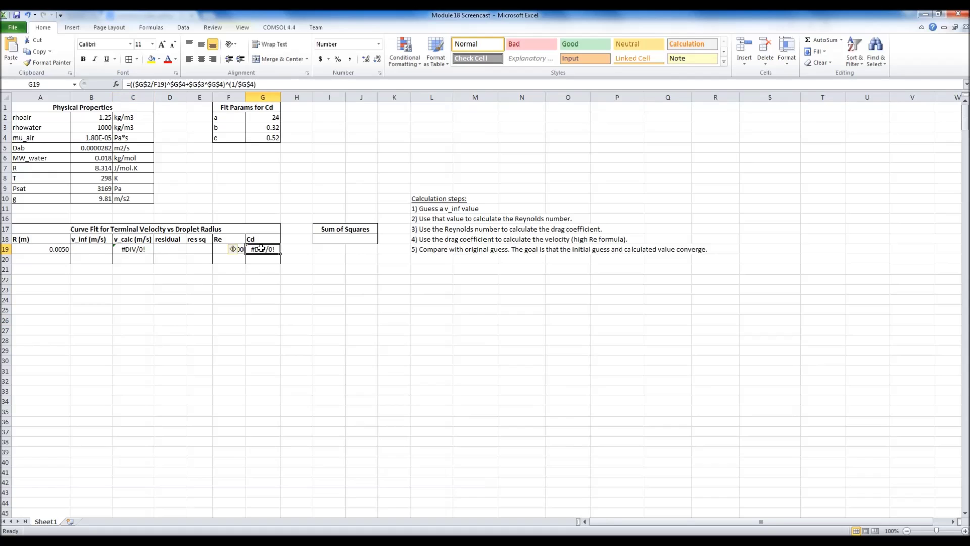
left_click(201, 84)
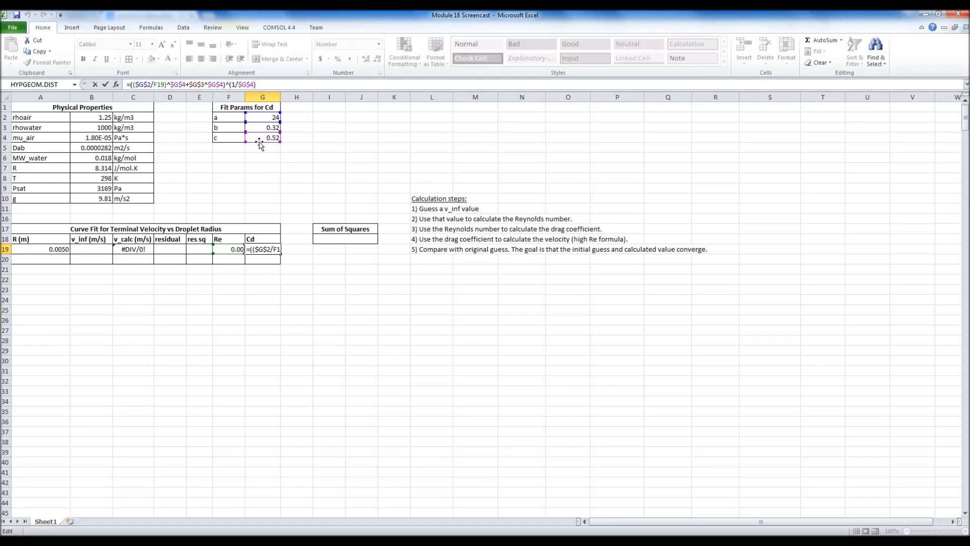
left_click(218, 249)
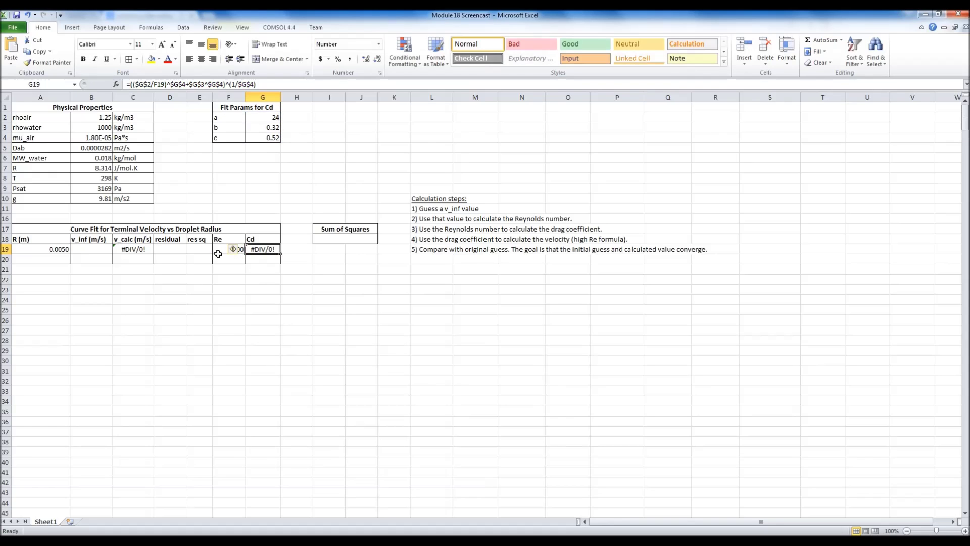
left_click(183, 85)
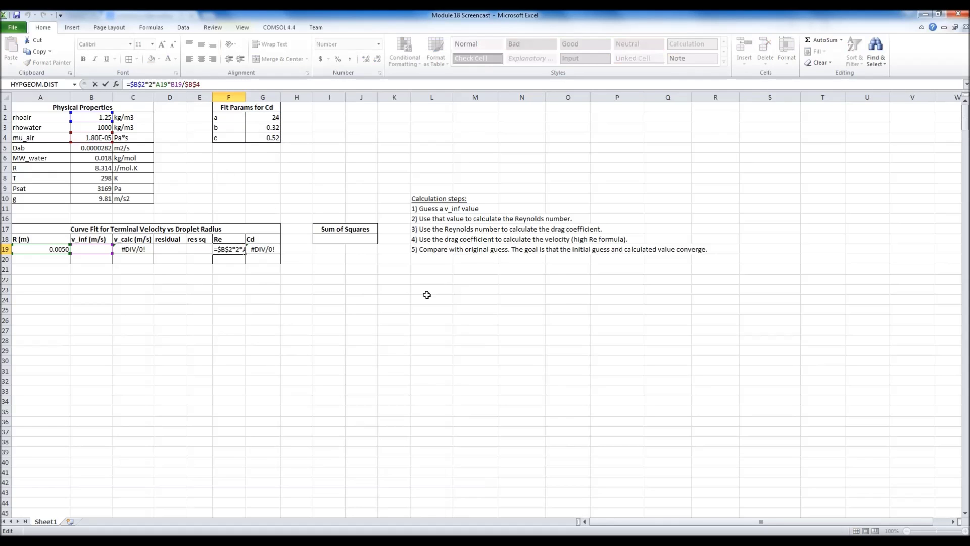
key("ctrl+Return")
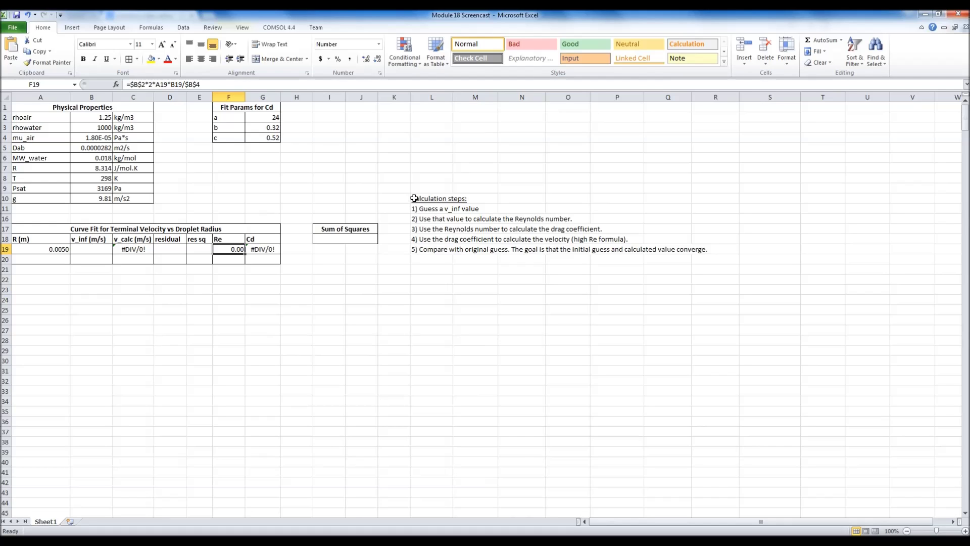
Enter a first v_inf guess of 5 in B19 and check the F19, G19 and C19 formulas
left_click(97, 247)
type("5")
key("Return")
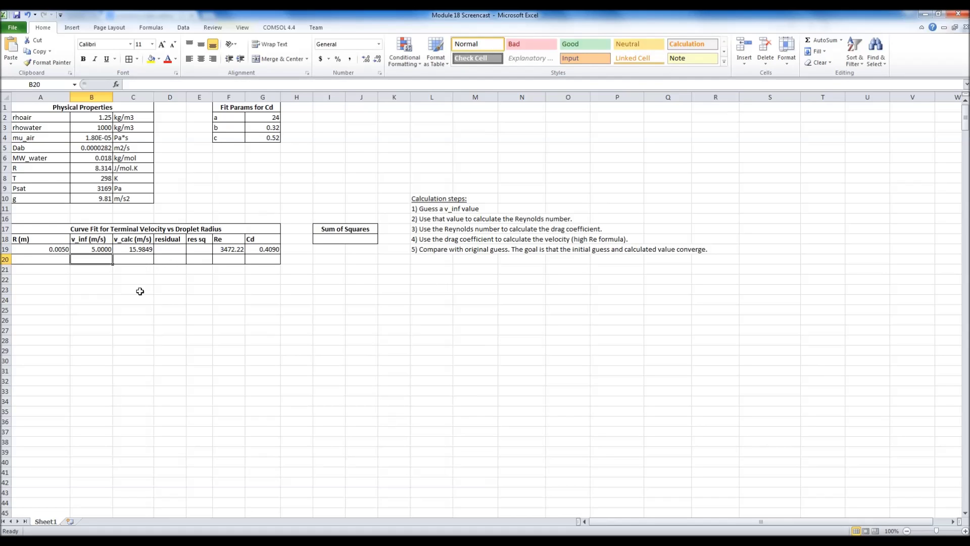
left_click(223, 247)
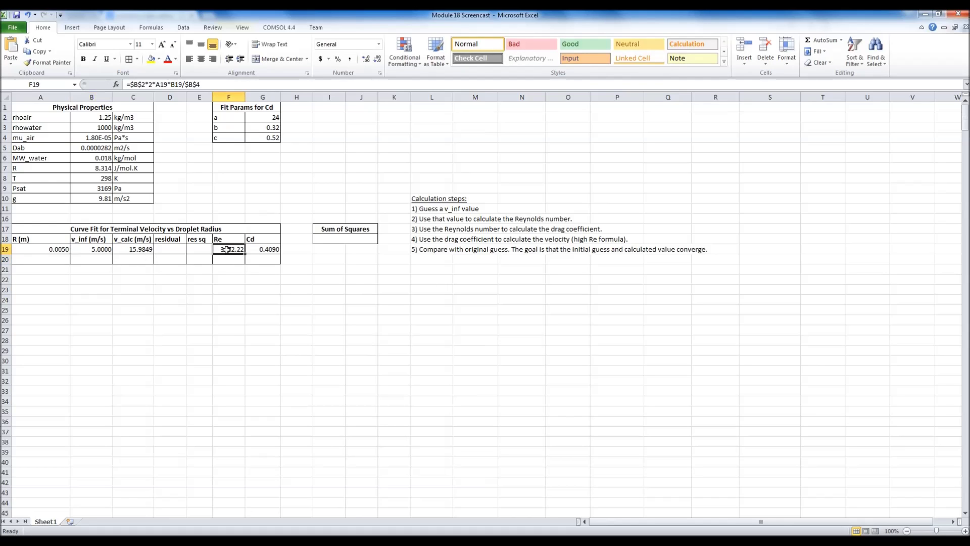
left_click(258, 249)
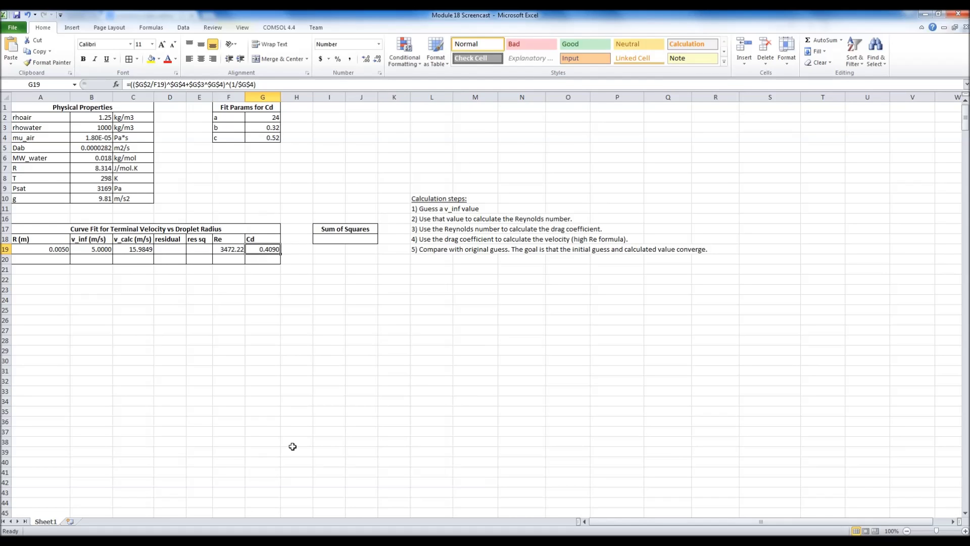
left_click(151, 252)
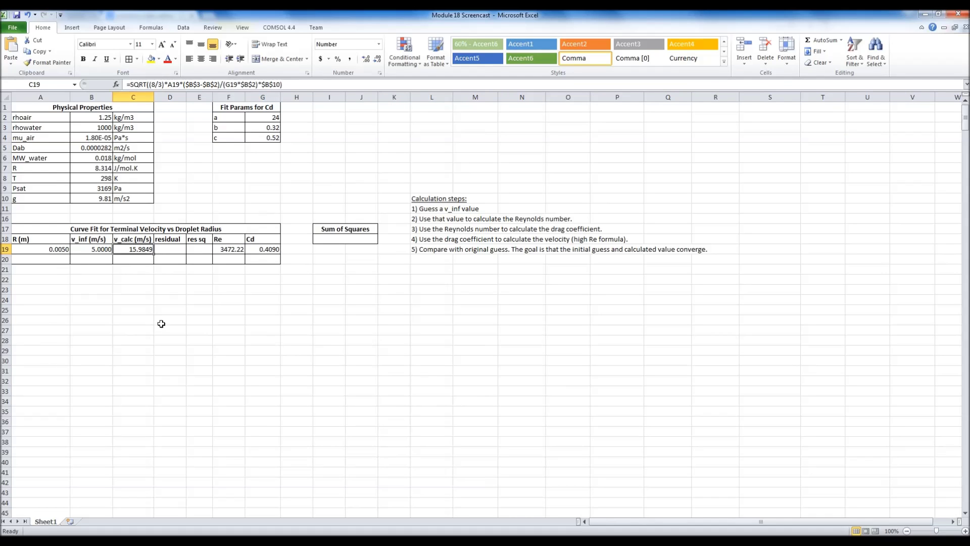
left_click(108, 252)
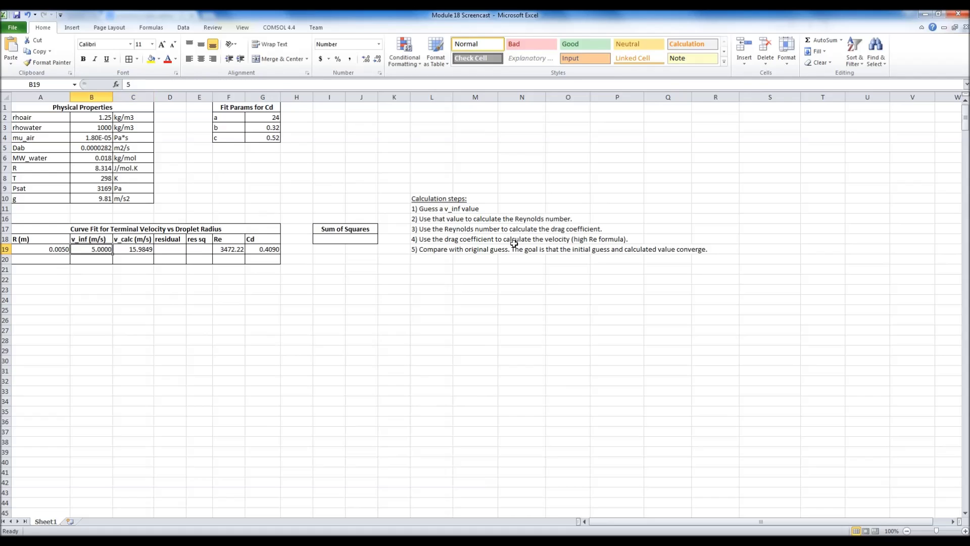
Refine the B19 guess from 15 to 16.9 and compare guessed and calculated velocities
type("15")
key("Return")
key("Up")
type("16.9")
key("Return")
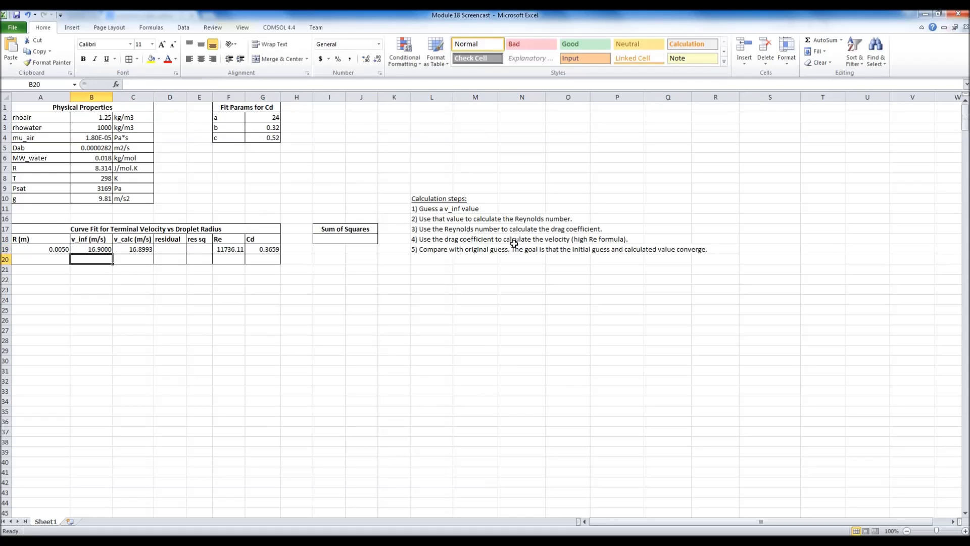
left_click_drag(101, 249, 133, 249)
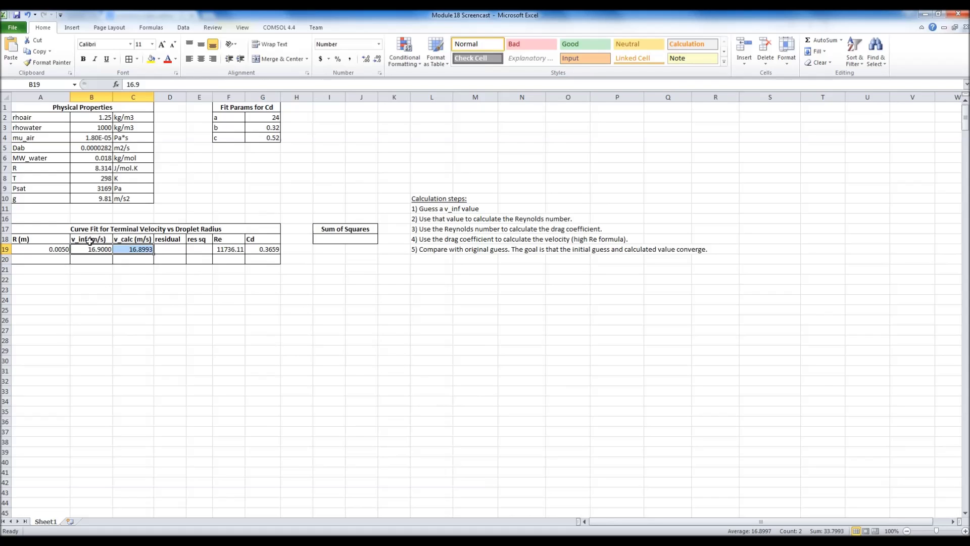
left_click(105, 277)
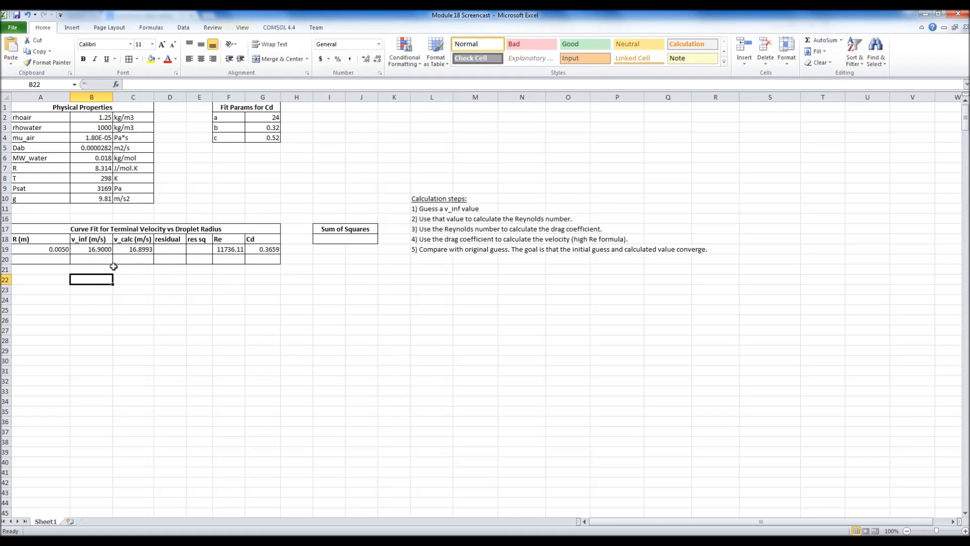
left_click(178, 247)
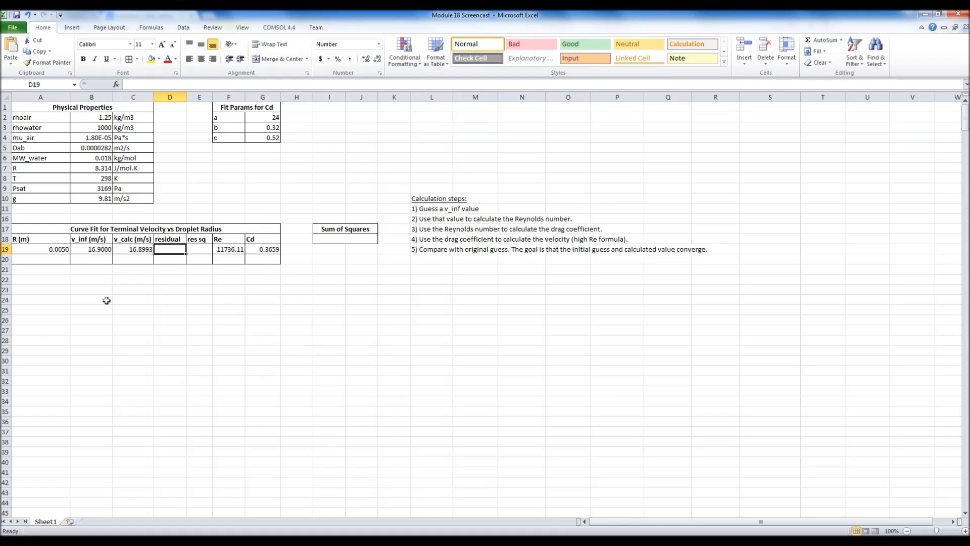
left_click(65, 257)
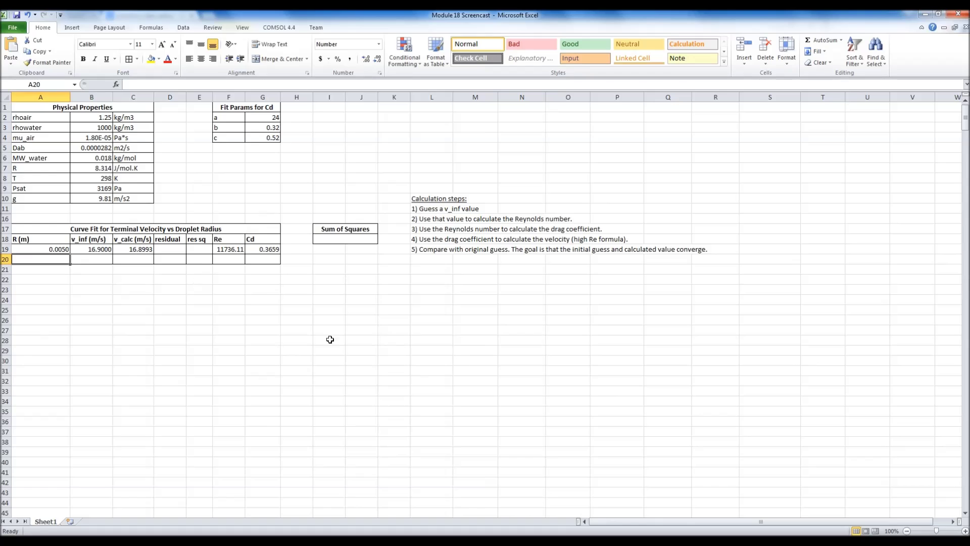
Enter the residual formula =C19-B19 in D19
left_click(306, 321)
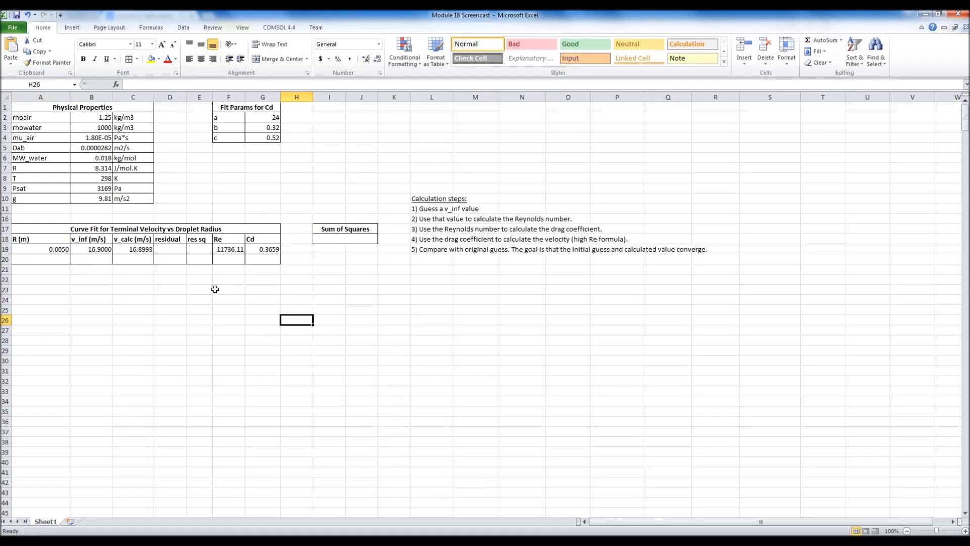
left_click(179, 247)
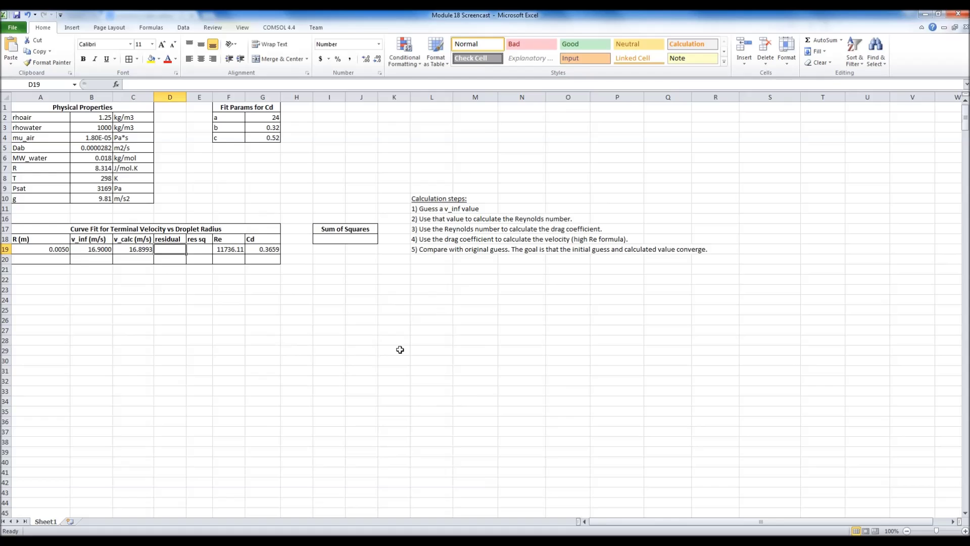
type("=")
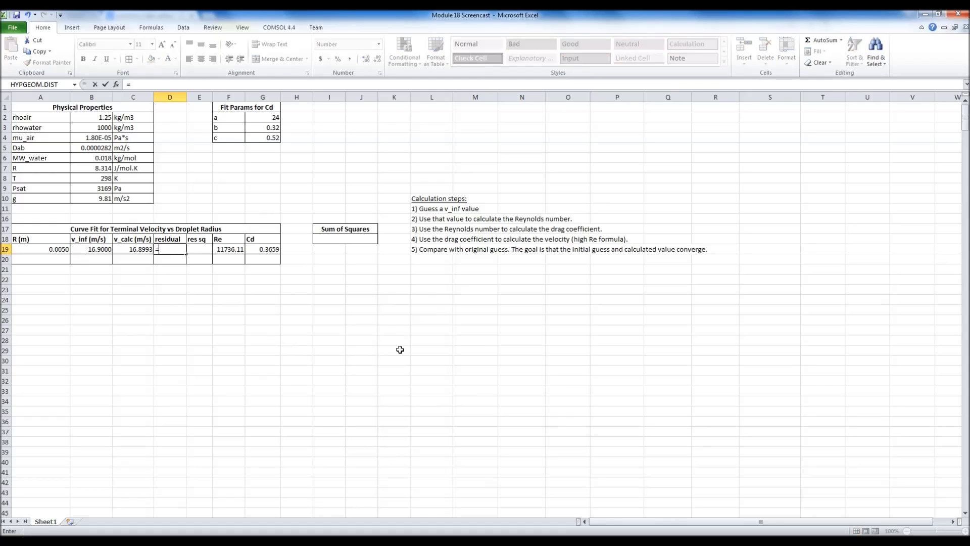
left_click(130, 249)
type("-")
left_click(98, 250)
key("Return")
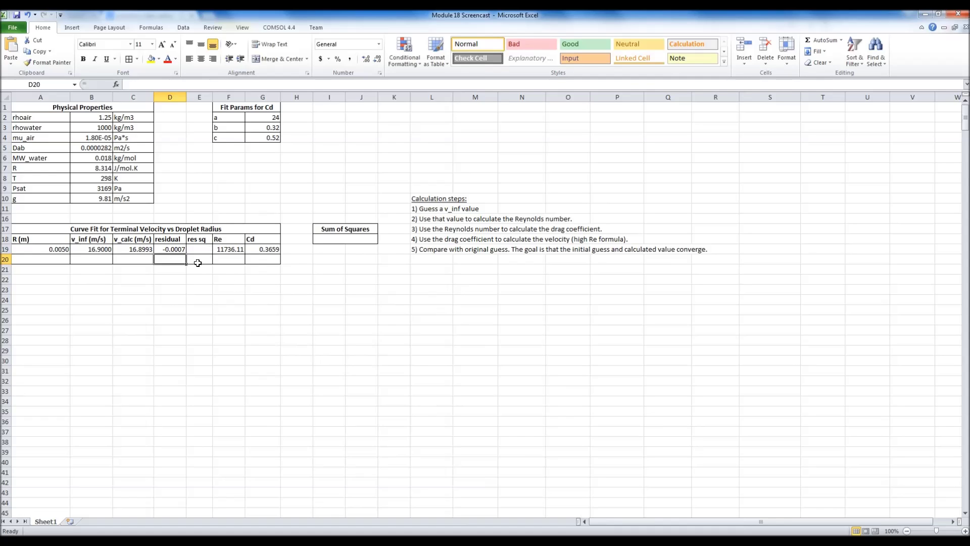
left_click(177, 248)
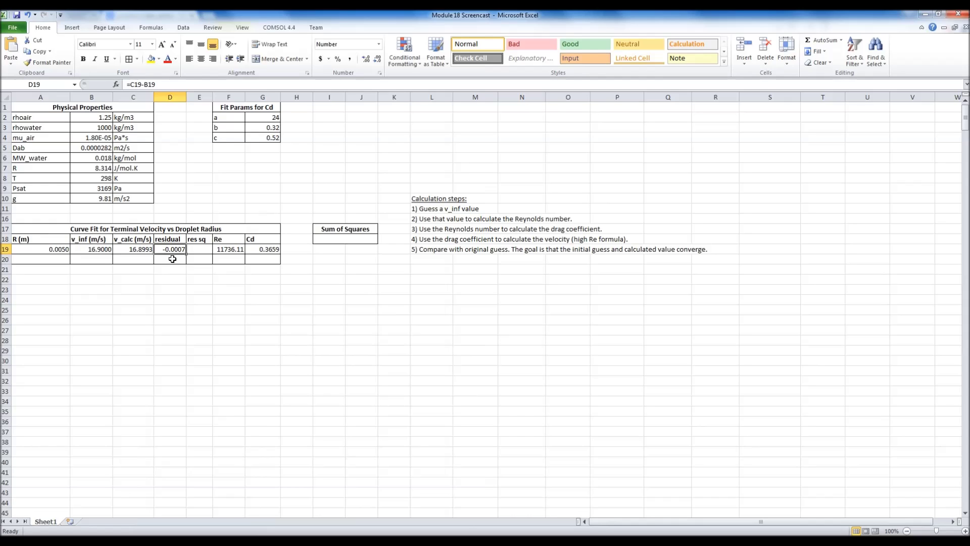
Square the residual by entering =D19^2 in E19
left_click(194, 251)
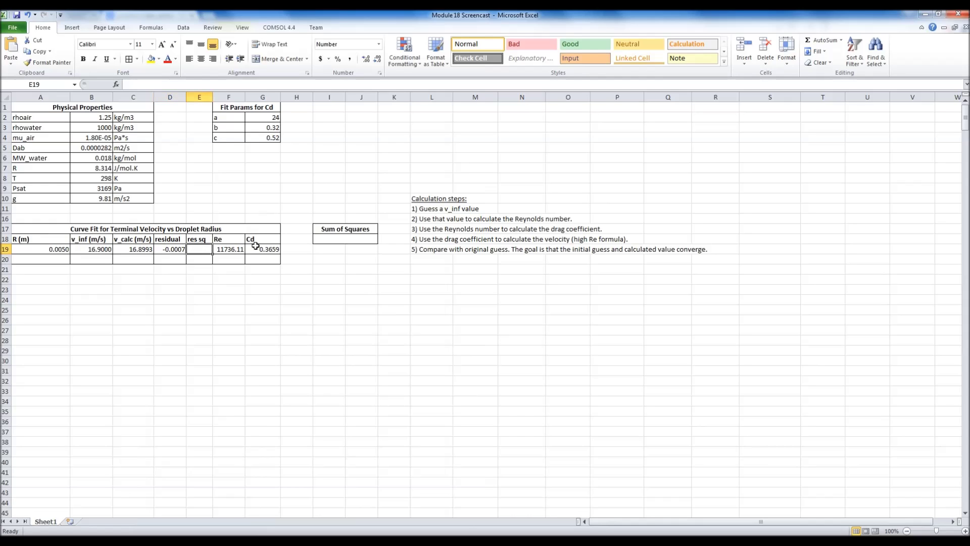
type("=")
left_click(169, 249)
type("^2")
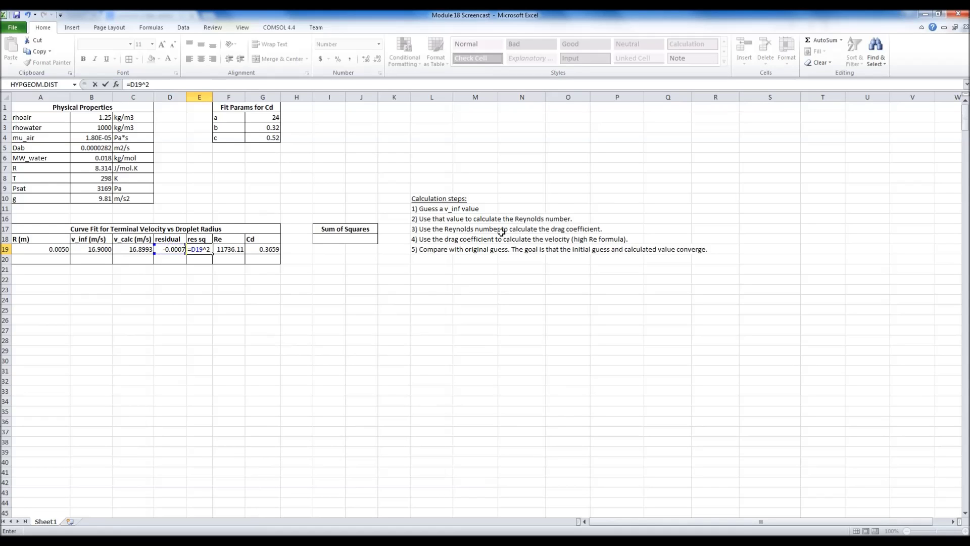
key("Return")
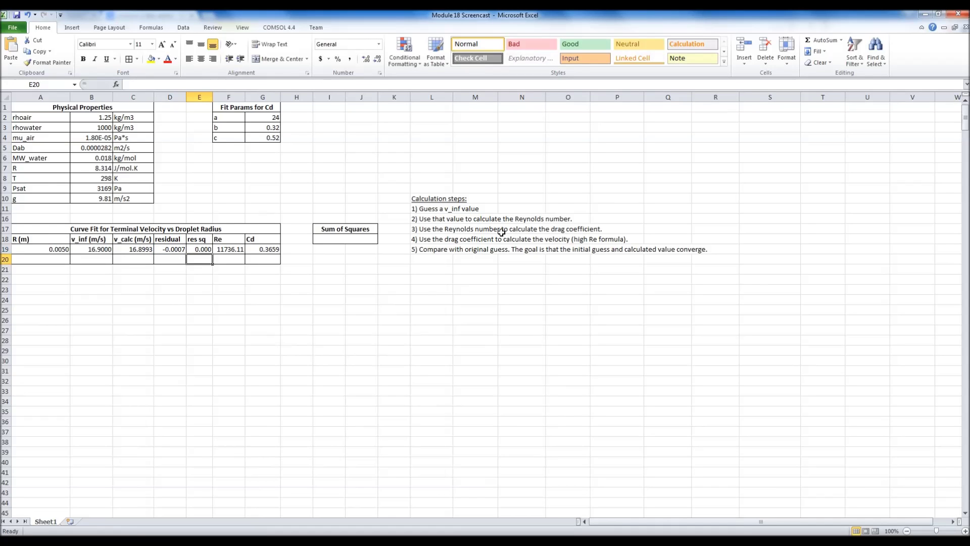
left_click(197, 248)
Enter 0.0048 in A20 below 0.0050 and fill the radius series down to row 43
left_click(49, 250)
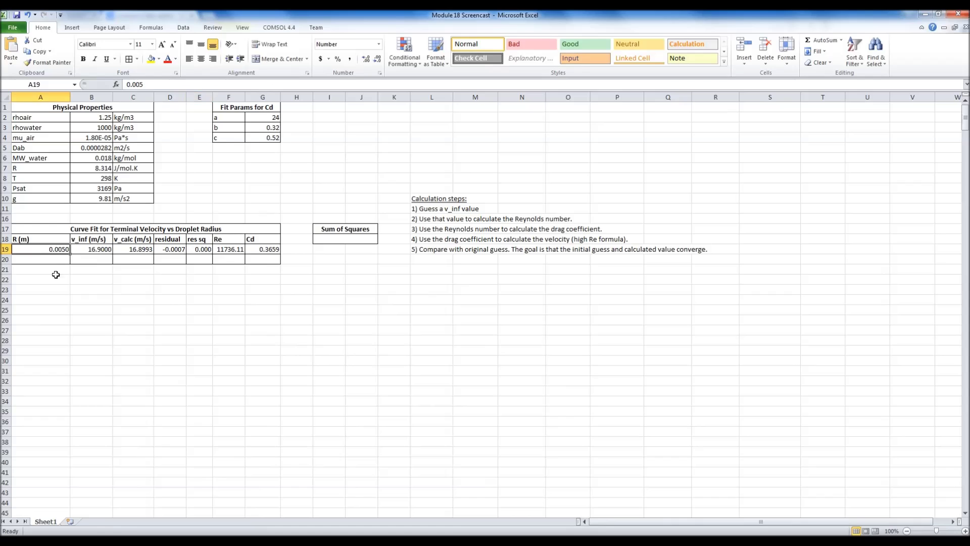
left_click(53, 260)
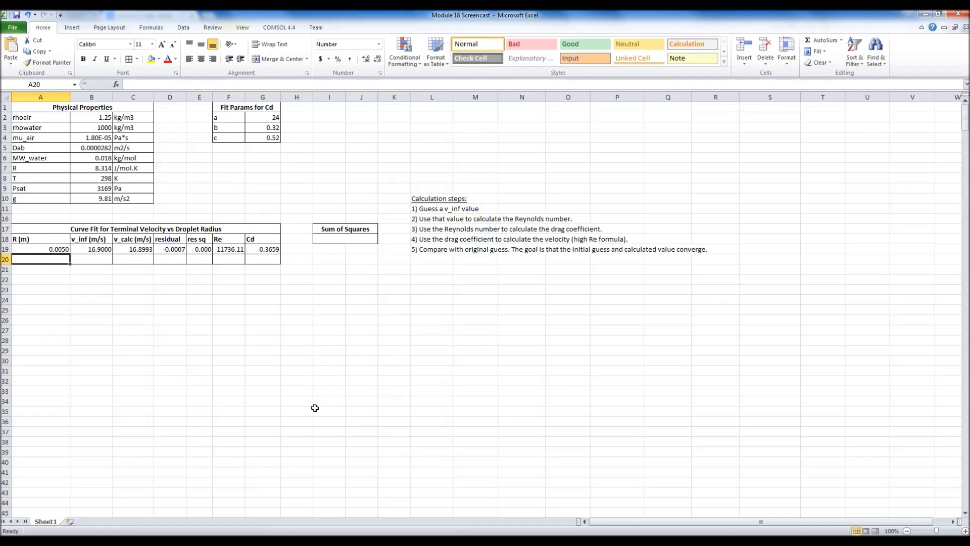
type("0.004")
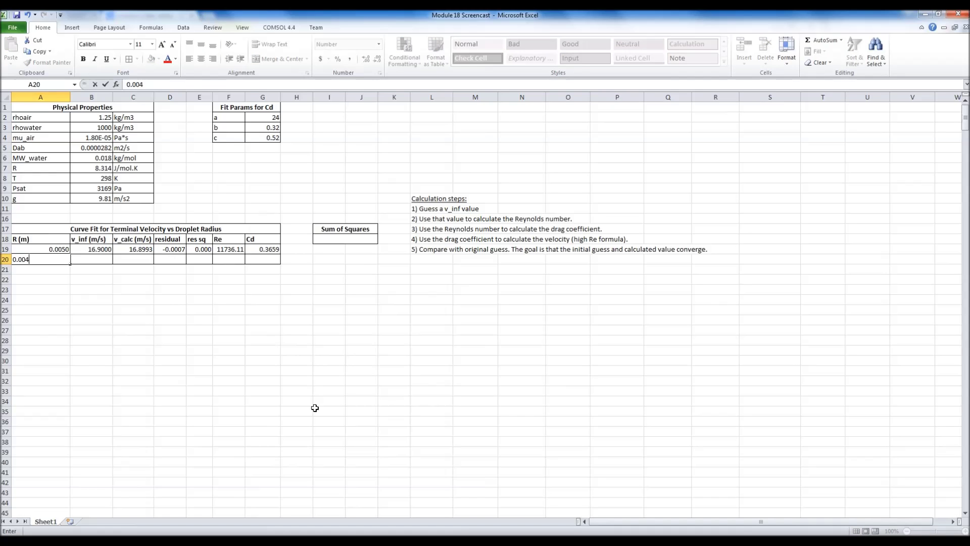
type("8")
key("Return")
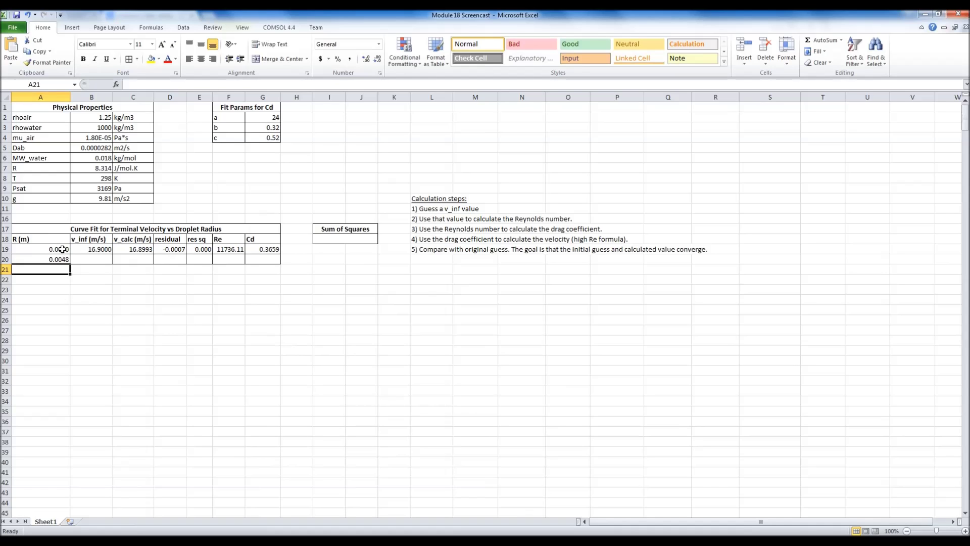
left_click_drag(62, 251, 68, 348)
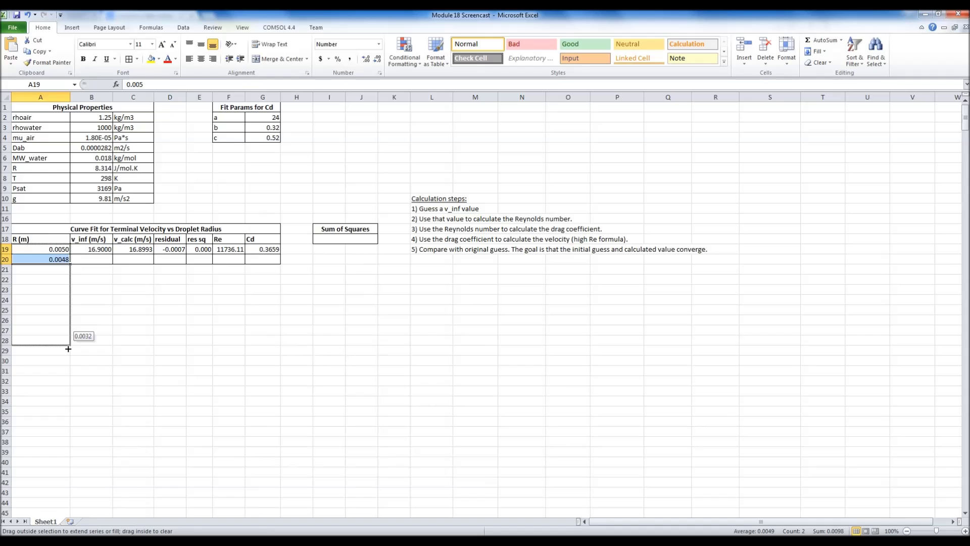
left_click_drag(68, 349, 71, 492)
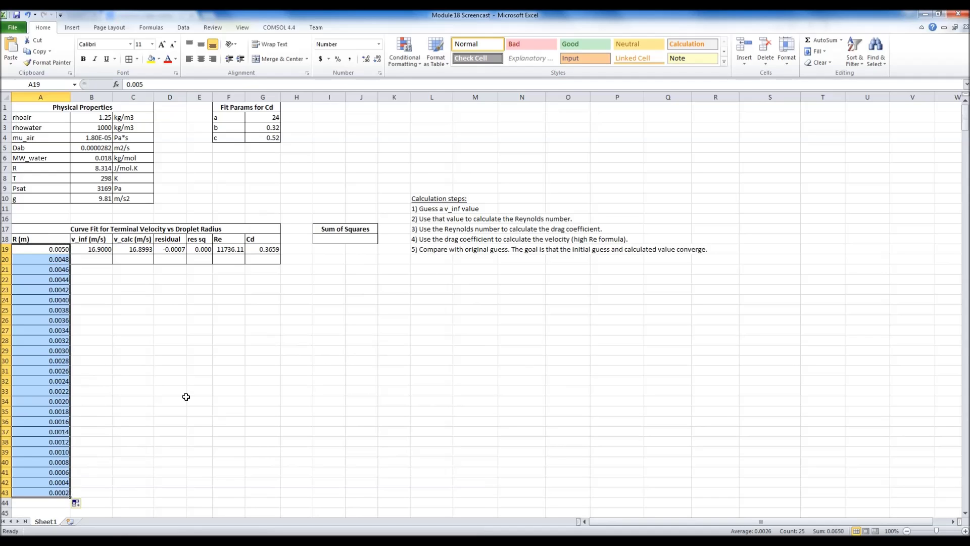
scroll(222, 331, "down", 2)
Copy row 19's formulas B19:G19 down through row 43 and review the residual column
left_click(93, 220)
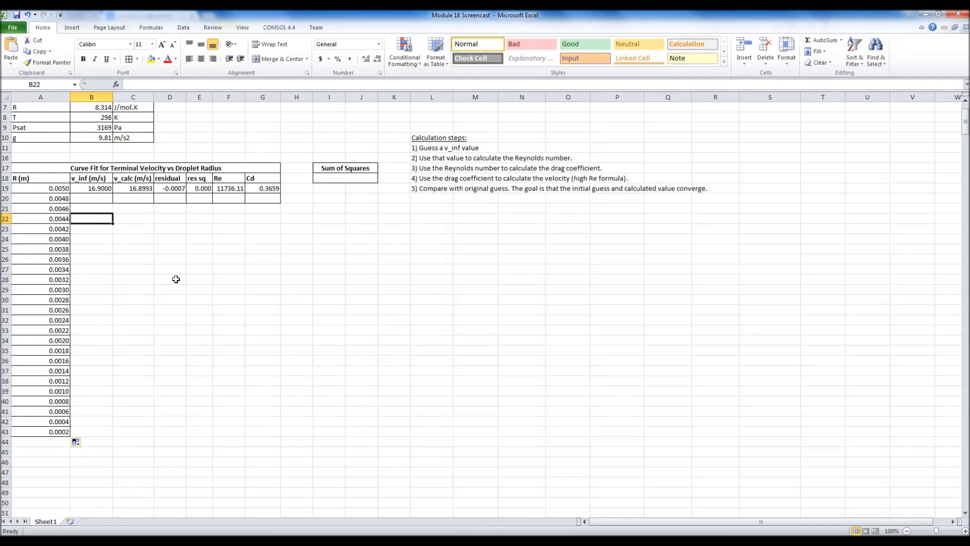
left_click_drag(100, 201, 218, 197)
left_click_drag(80, 190, 280, 435)
left_click(343, 369)
left_click(164, 491)
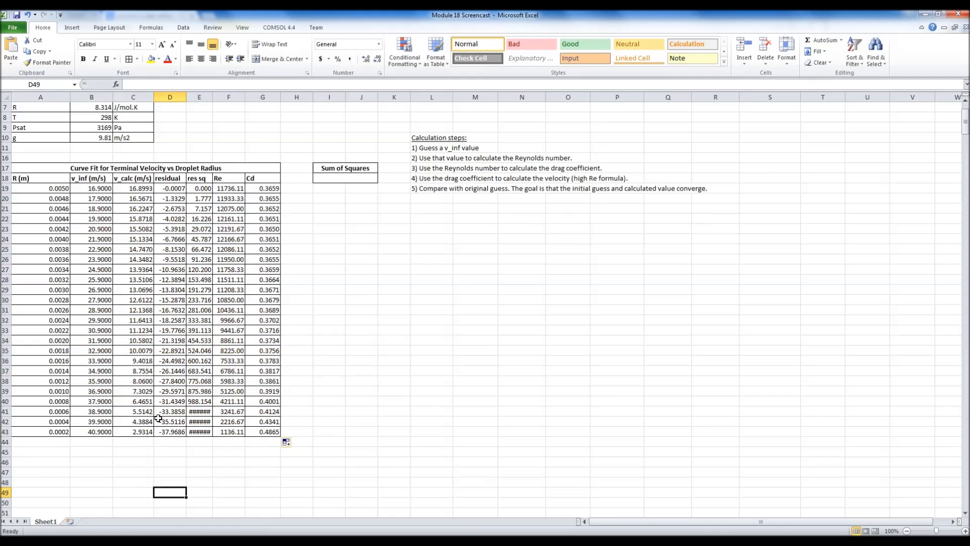
left_click_drag(171, 191, 198, 186)
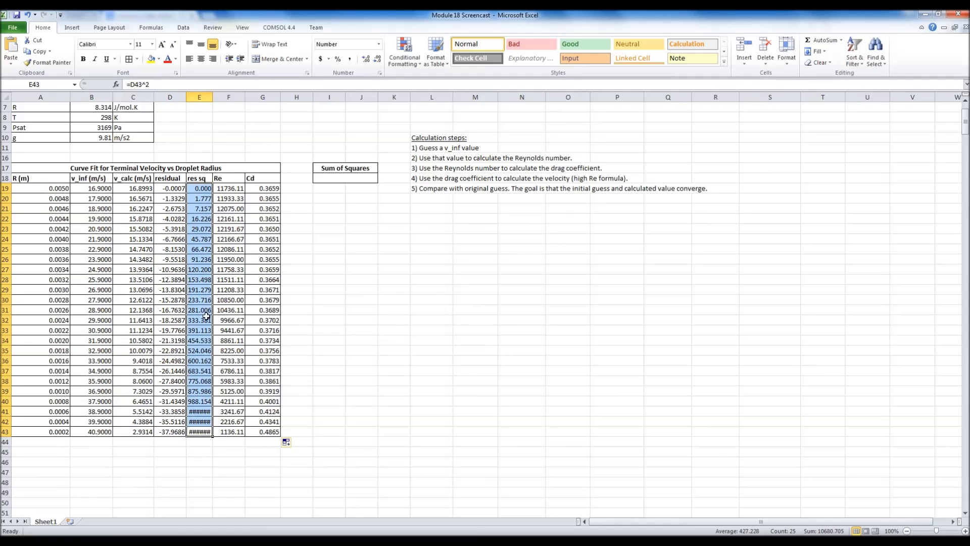
Enter =SUM(E19:E43) in I18 and verify it against the res sq column
left_click(327, 178)
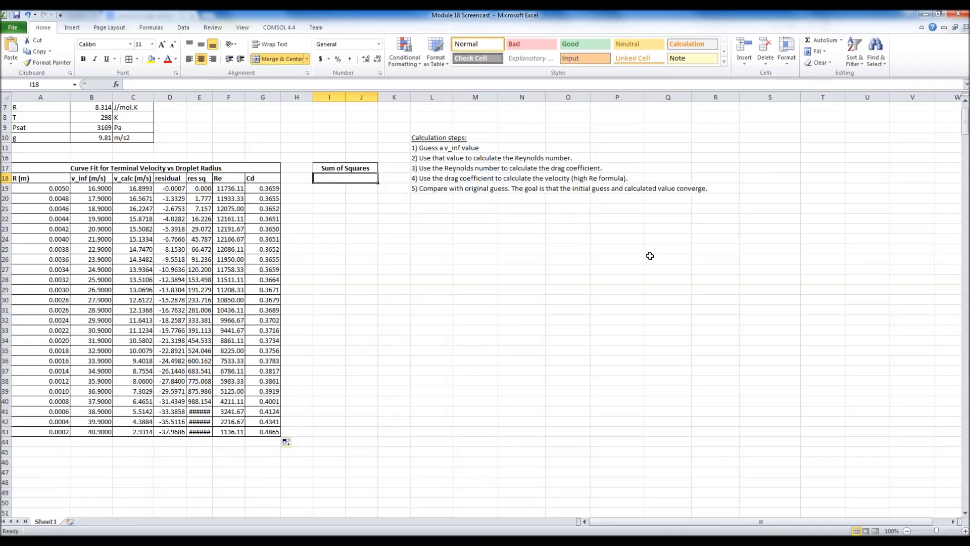
type("=")
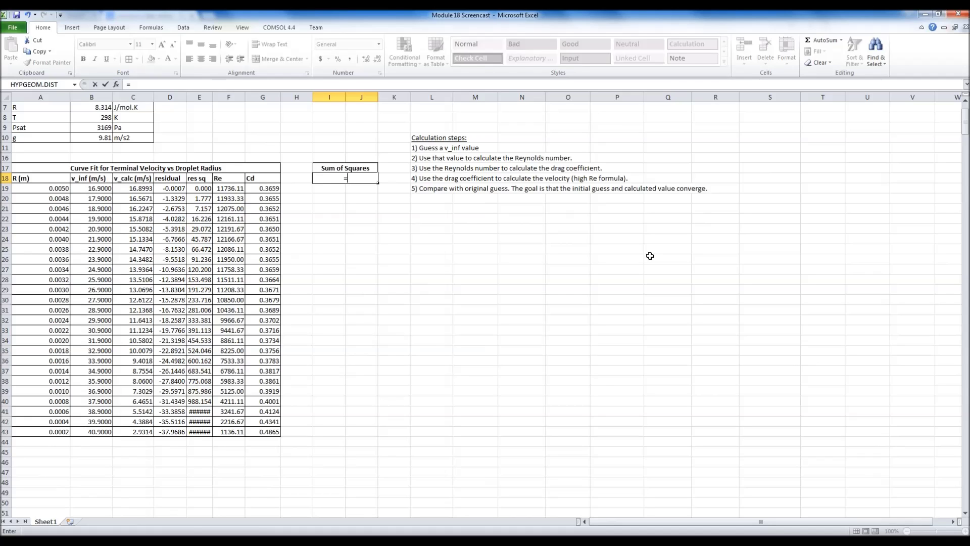
type("SUM(")
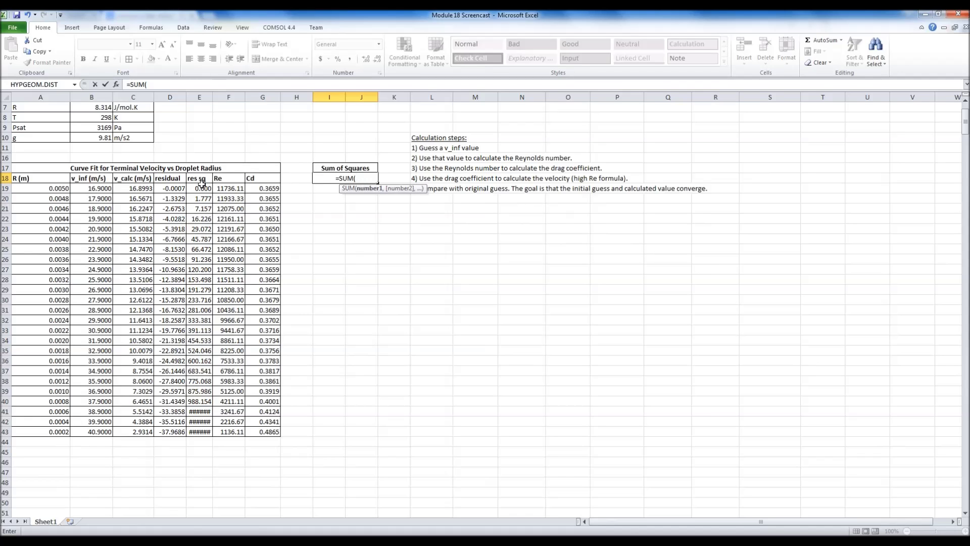
left_click_drag(201, 188, 205, 432)
key("Return")
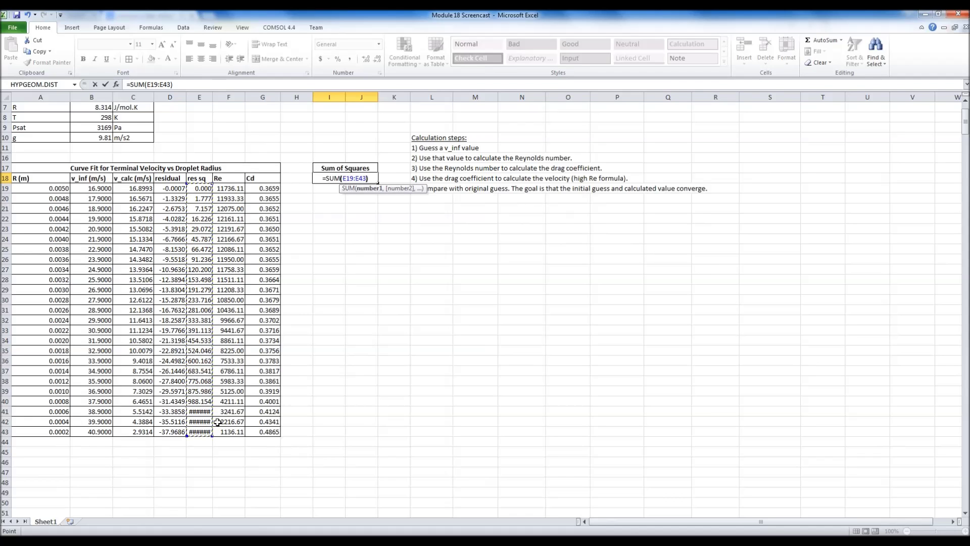
left_click(348, 181)
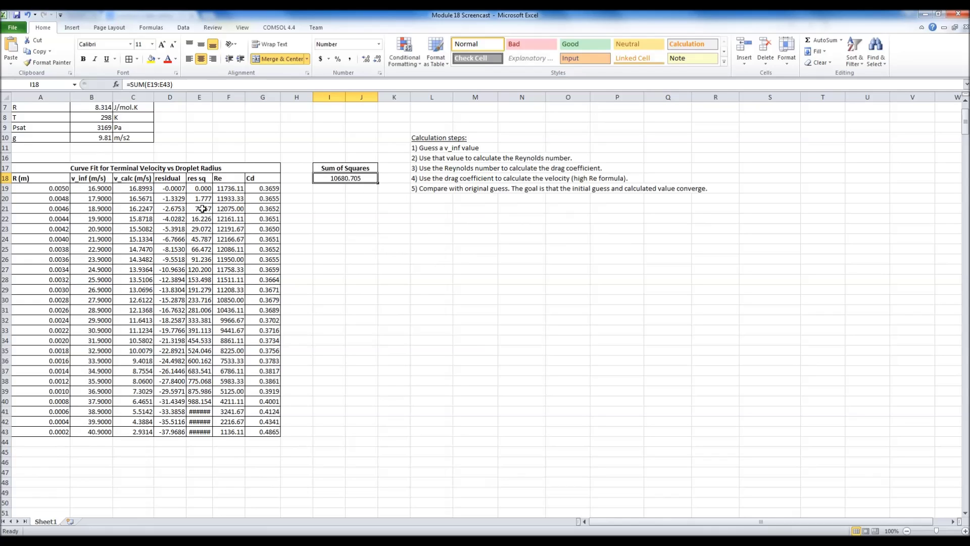
left_click_drag(202, 433, 201, 188)
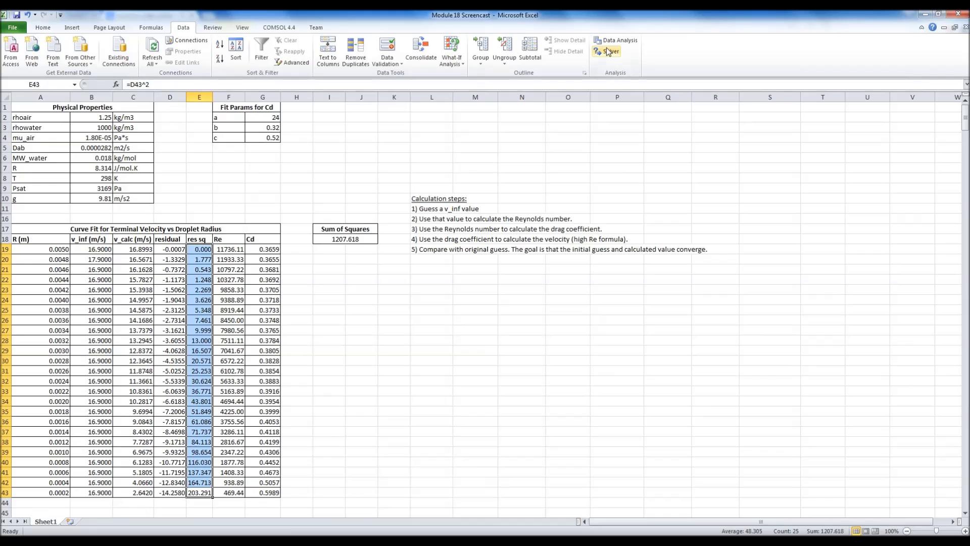
Set Solver to minimise $I$18 by changing the v_inf cells $B$19:$B$43
left_click(608, 52)
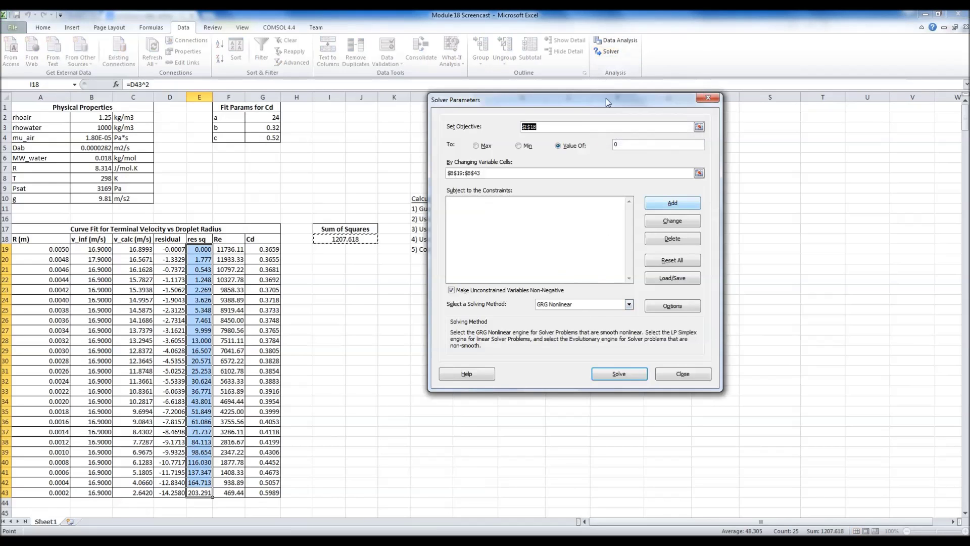
left_click_drag(611, 66, 683, 153)
left_click(611, 181)
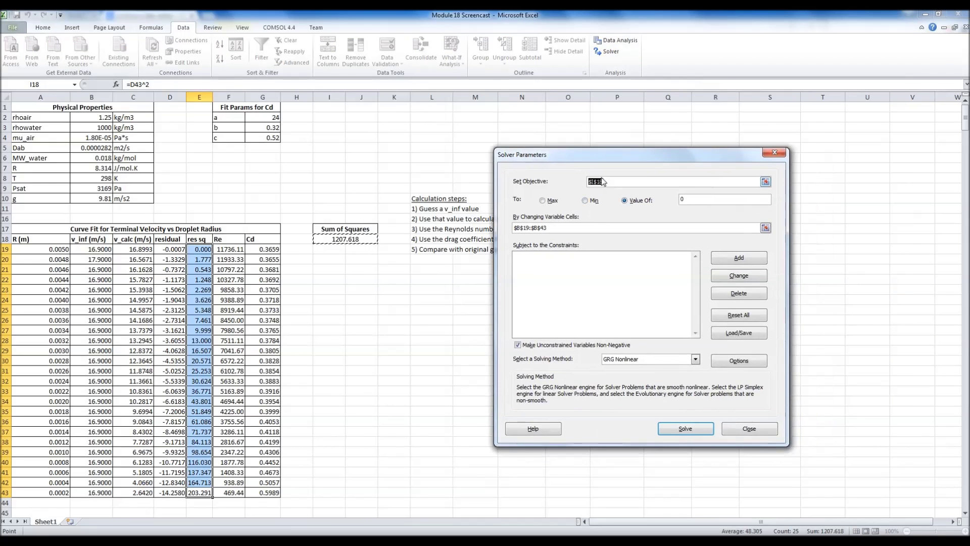
left_click(585, 200)
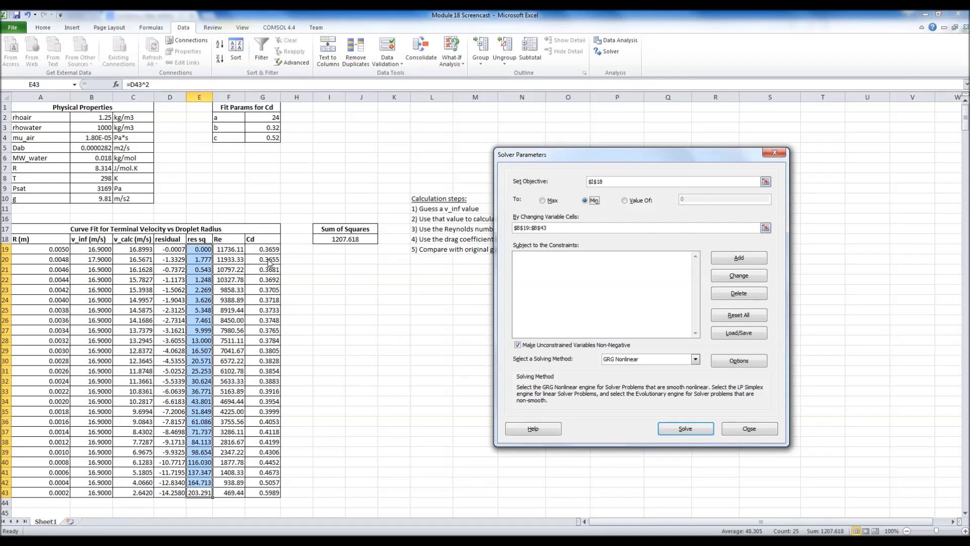
left_click(353, 235)
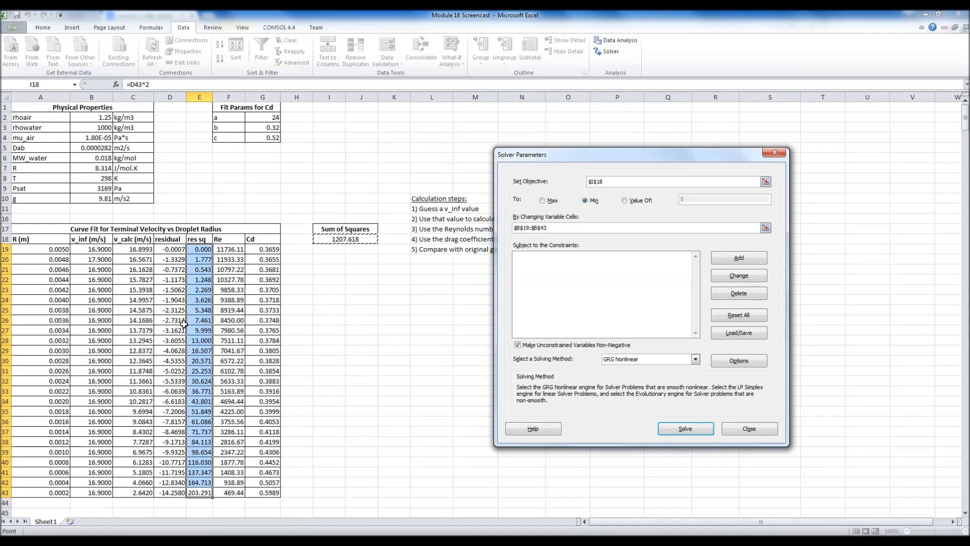
left_click(585, 227)
left_click_drag(93, 249, 97, 493)
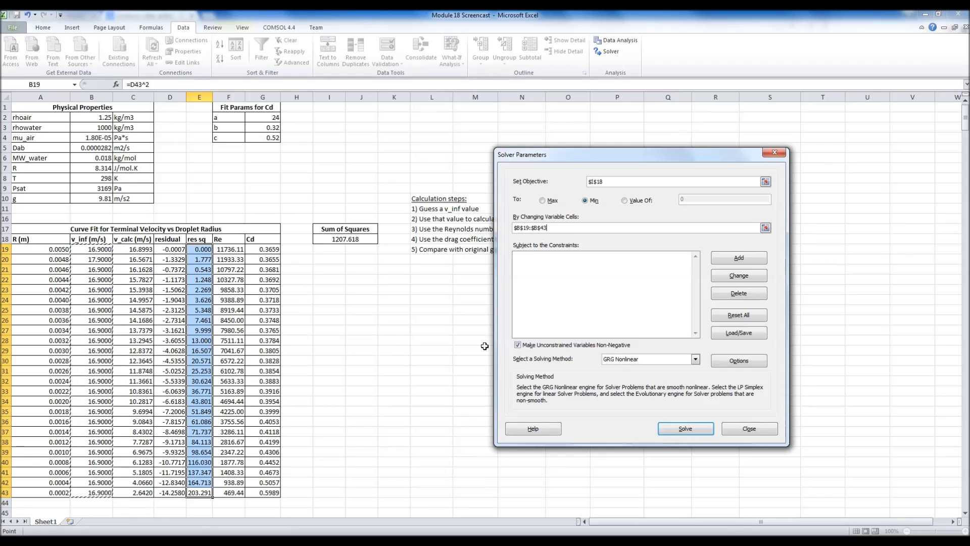
Run Solver, dismiss its error message, and select the fitted guesses B19:B43
left_click(696, 434)
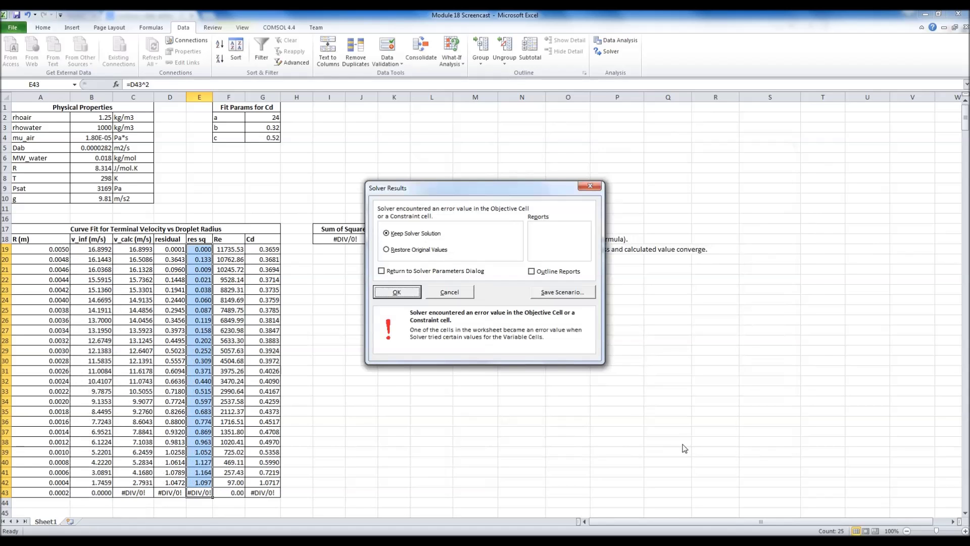
left_click(397, 293)
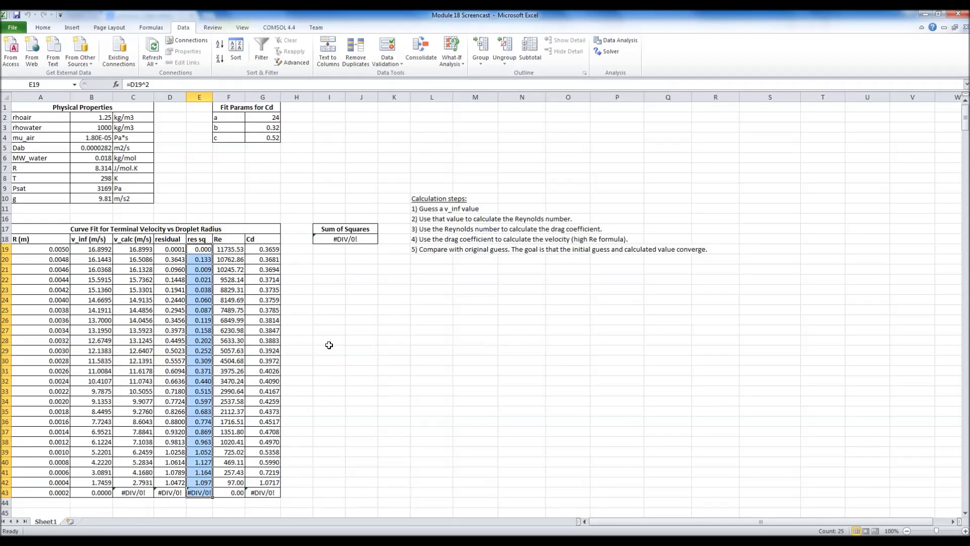
left_click_drag(99, 494, 96, 250)
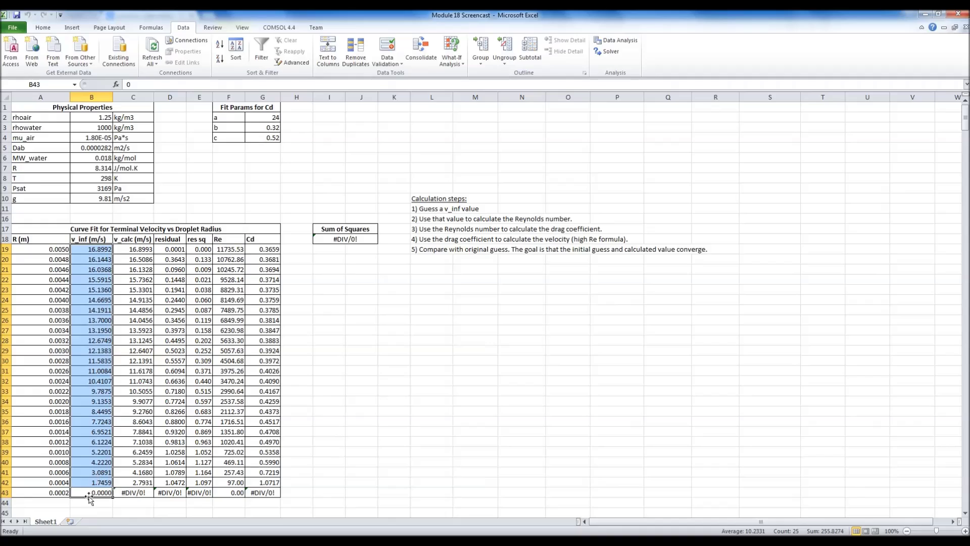
Inspect B43 and its Cd formula in G43, then replace the zero guess in B43 with 2
left_click(91, 492)
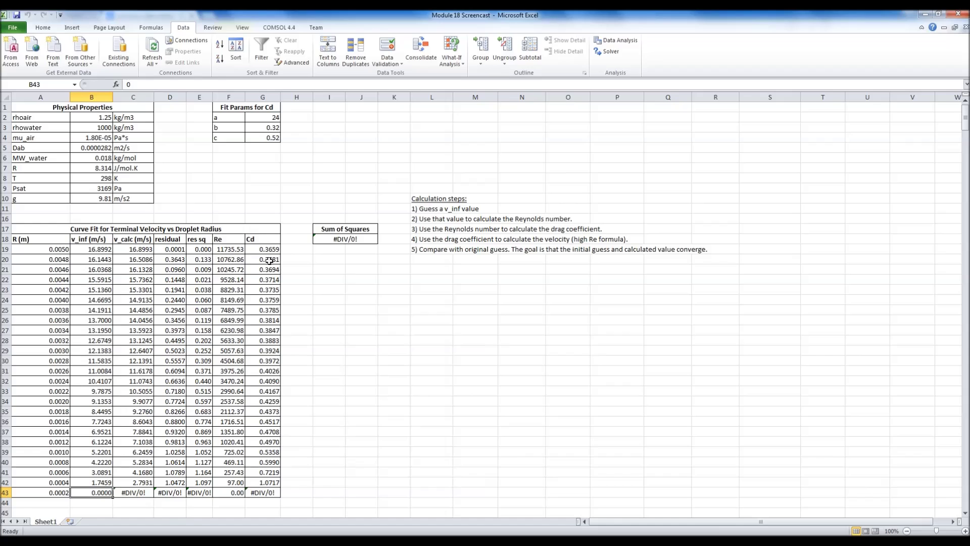
left_click(260, 494)
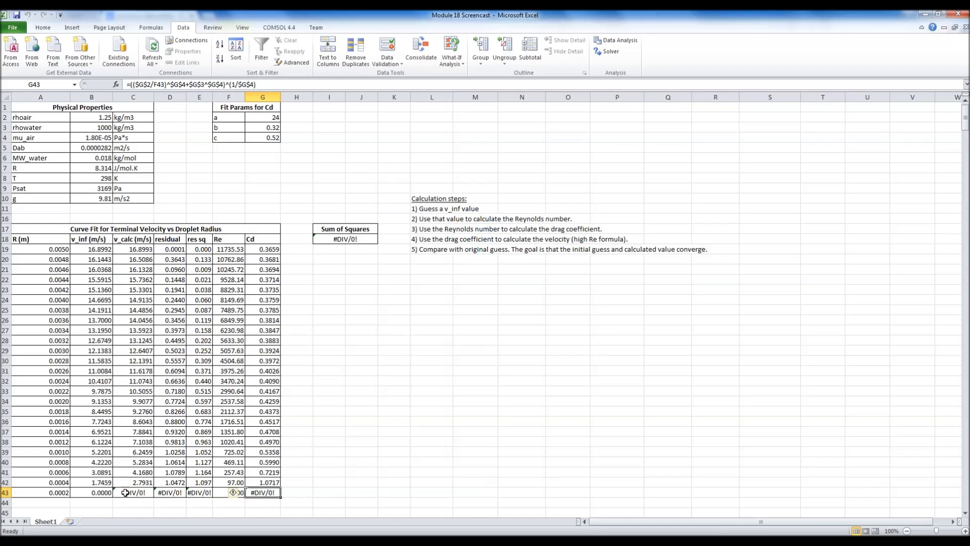
left_click(94, 492)
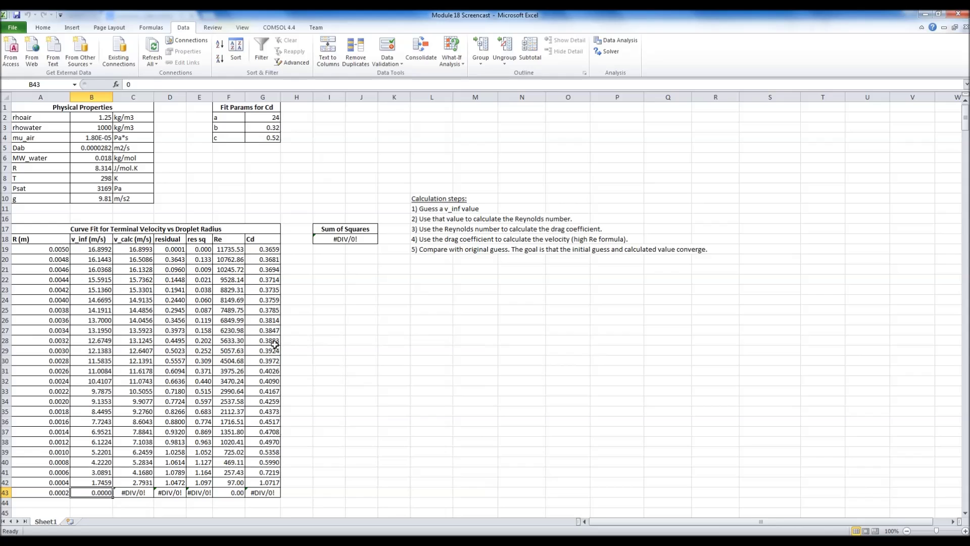
key("Up")
key("Up")
key("Down")
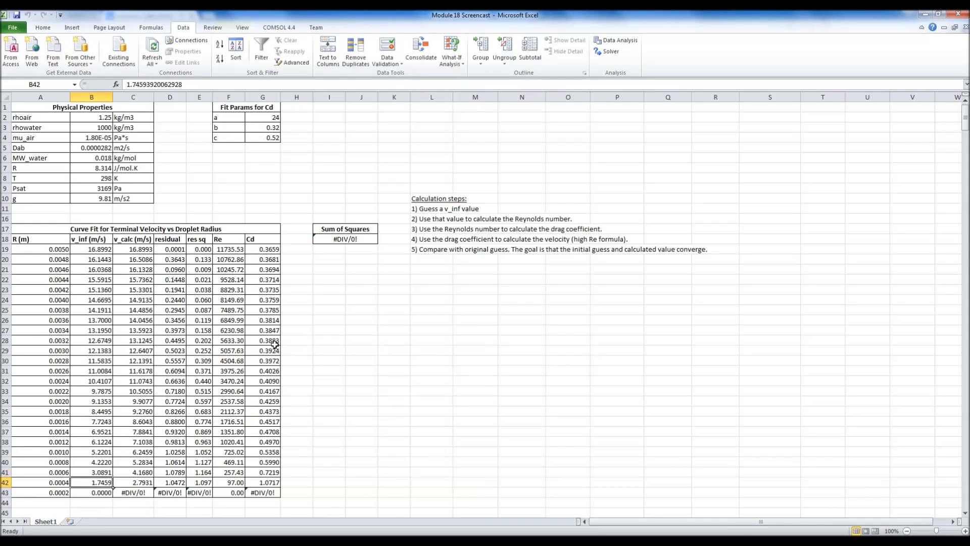
key("Down")
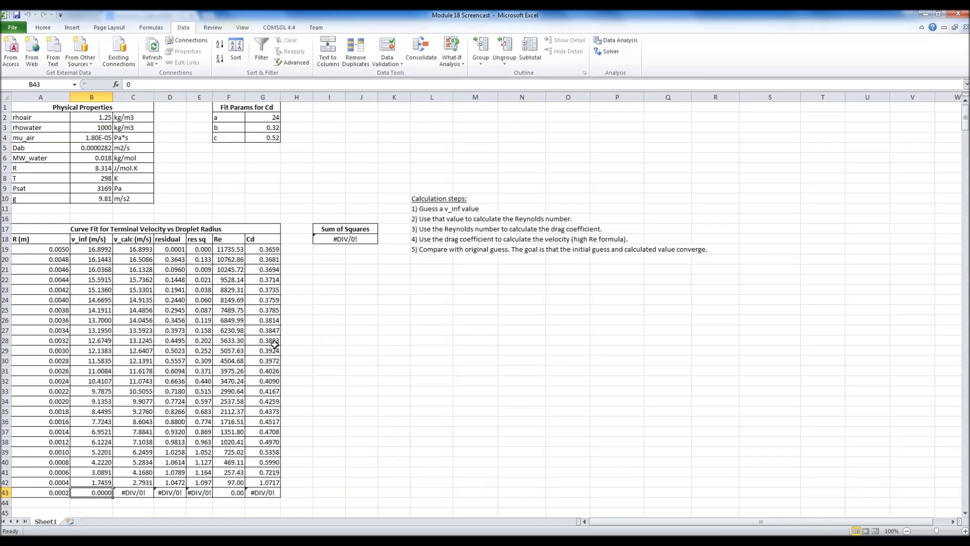
type("2")
key("Return")
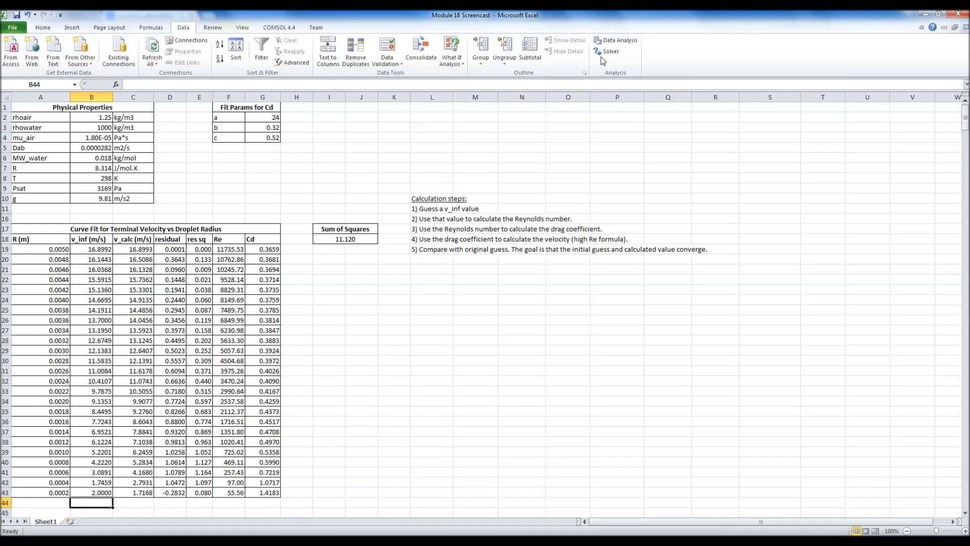
Rerun Solver and keep its solution, fitting v_inf from 16.8993 down to 1.6196
left_click(606, 52)
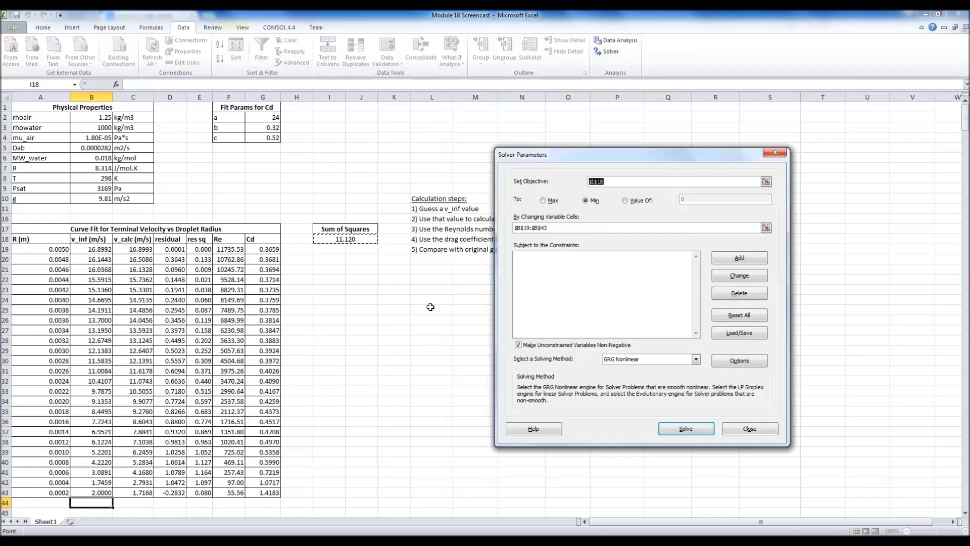
left_click(674, 429)
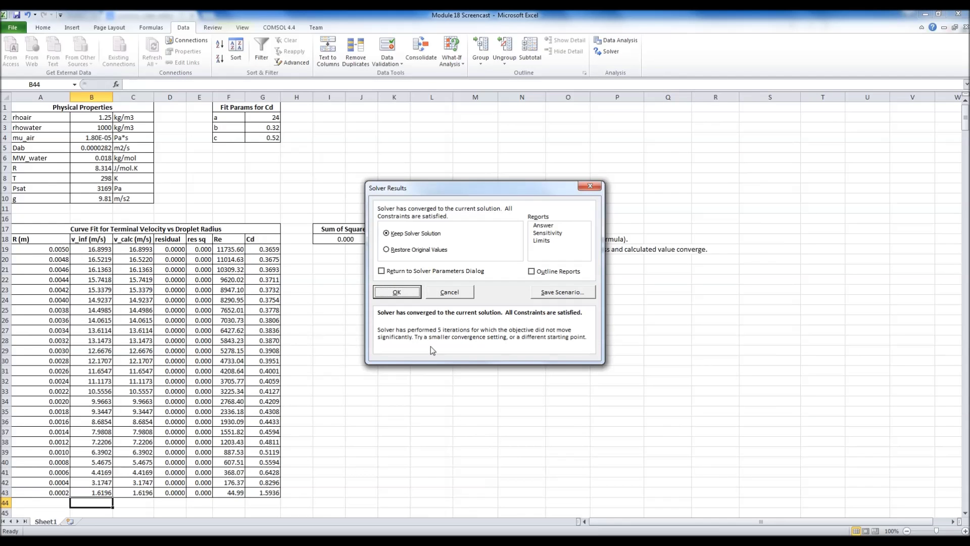
left_click(397, 292)
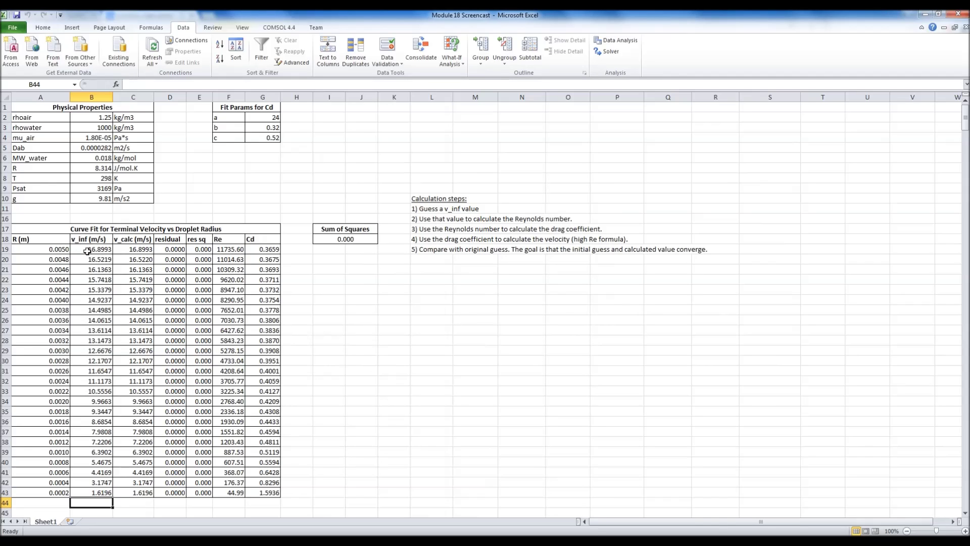
left_click_drag(87, 251, 99, 486)
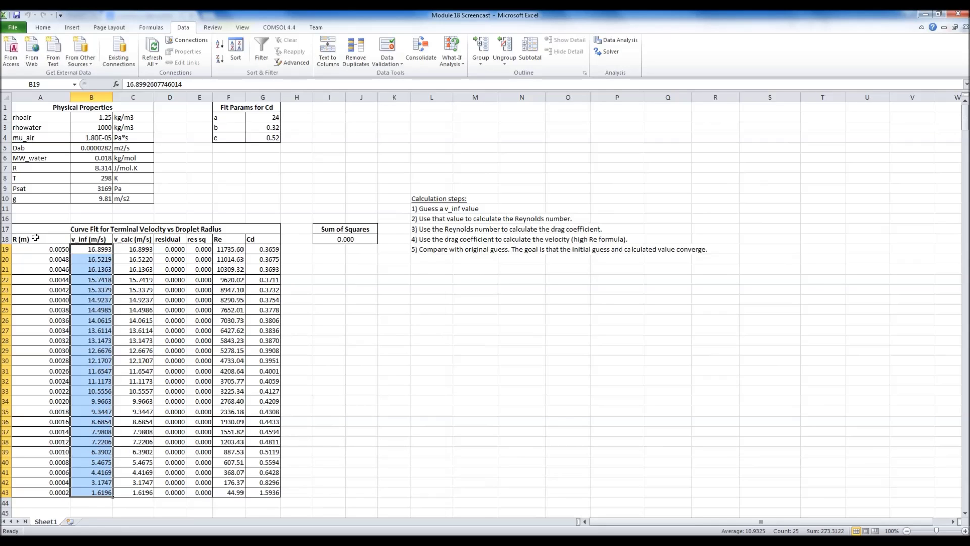
Insert a Scatter with Smooth Lines and Markers chart of the A18:B43 data
left_click_drag(35, 238, 98, 494)
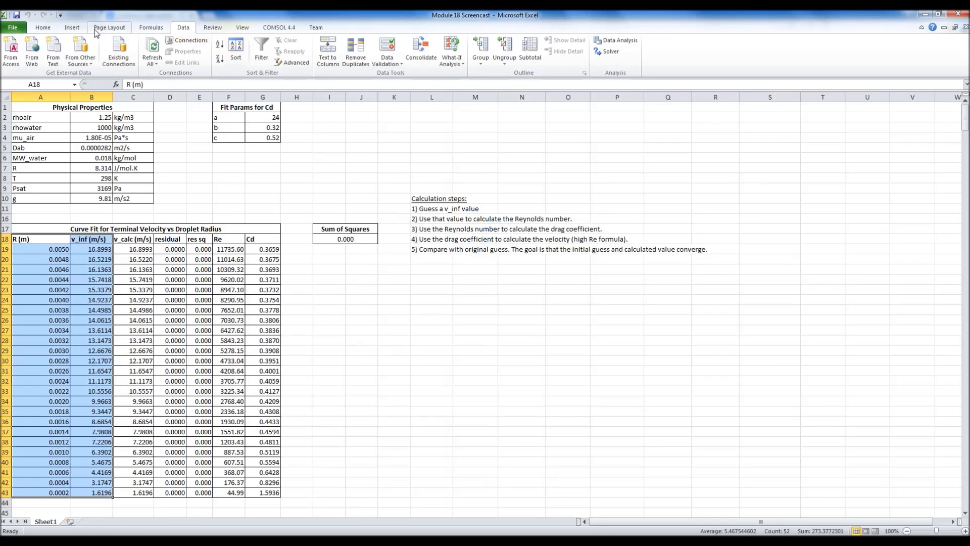
left_click(72, 28)
left_click(298, 48)
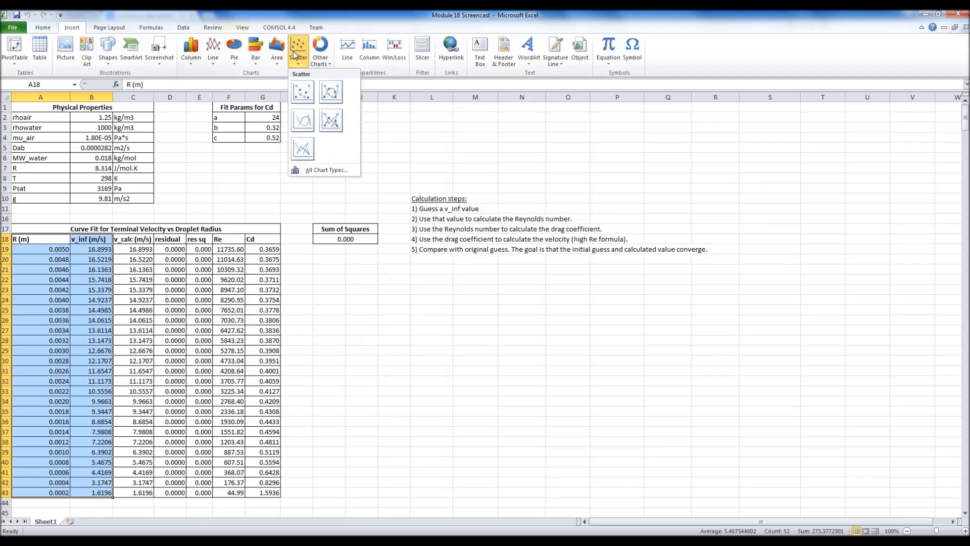
left_click(331, 120)
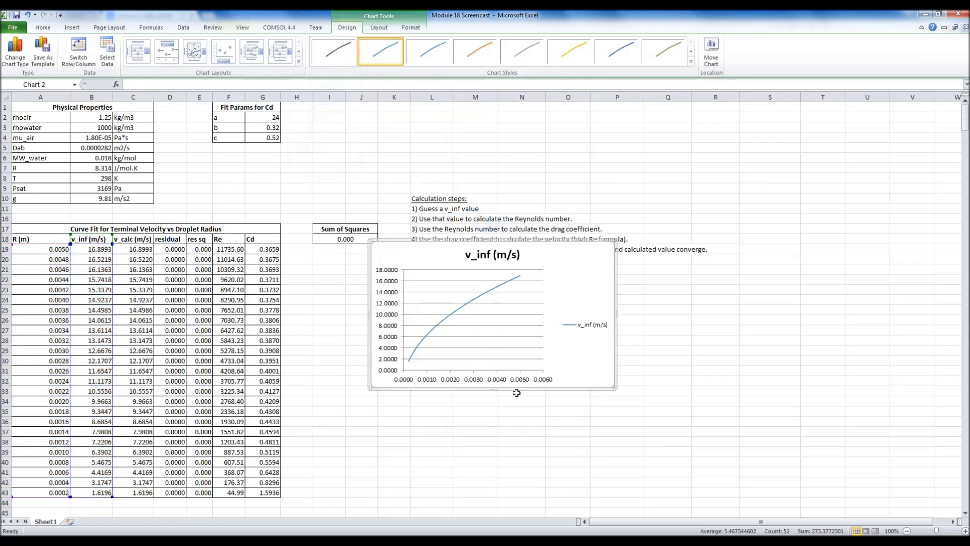
Add an order-4 polynomial trendline to the velocity series, displaying its equation and R²
right_click(493, 301)
left_click(478, 300)
right_click(478, 300)
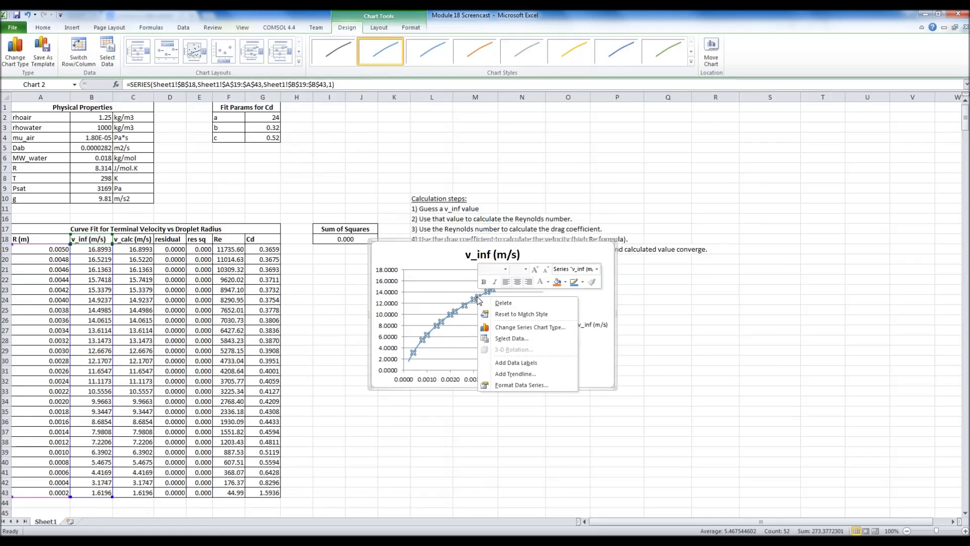
left_click(506, 375)
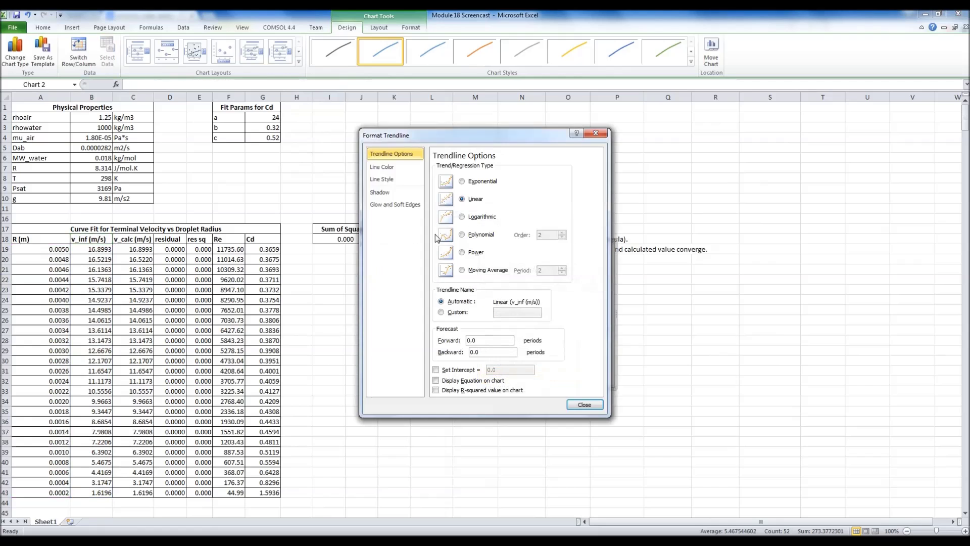
left_click(475, 234)
left_click_drag(481, 141, 228, 187)
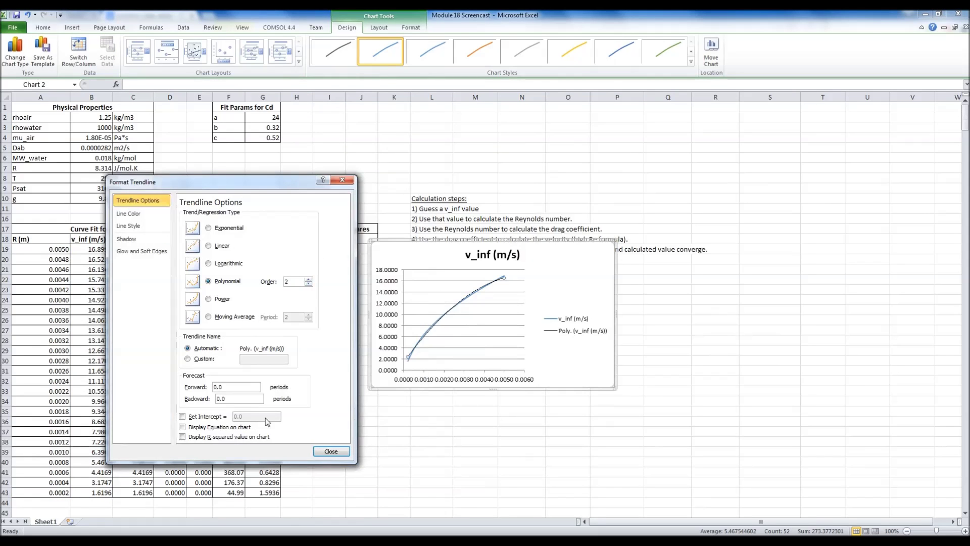
left_click(220, 429)
left_click(221, 437)
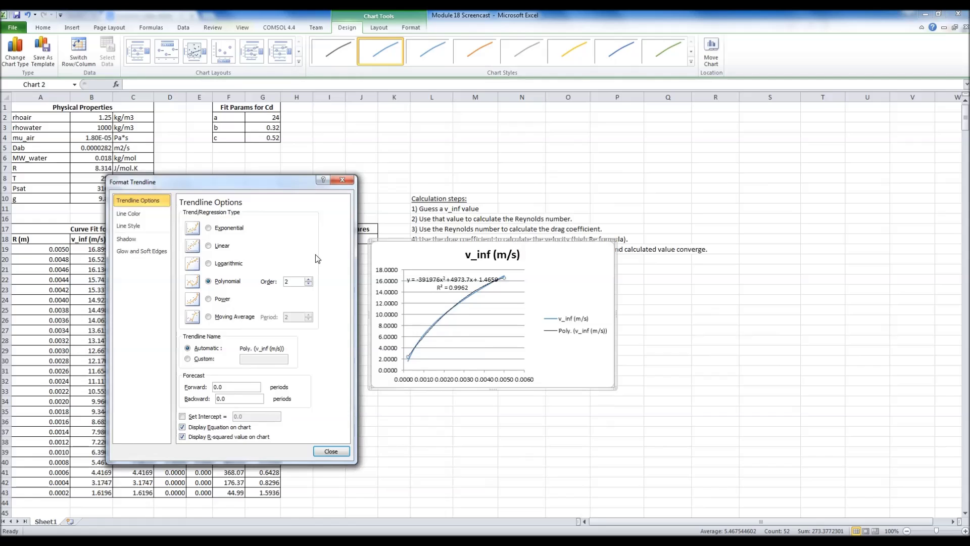
left_click(308, 279)
left_click(309, 279)
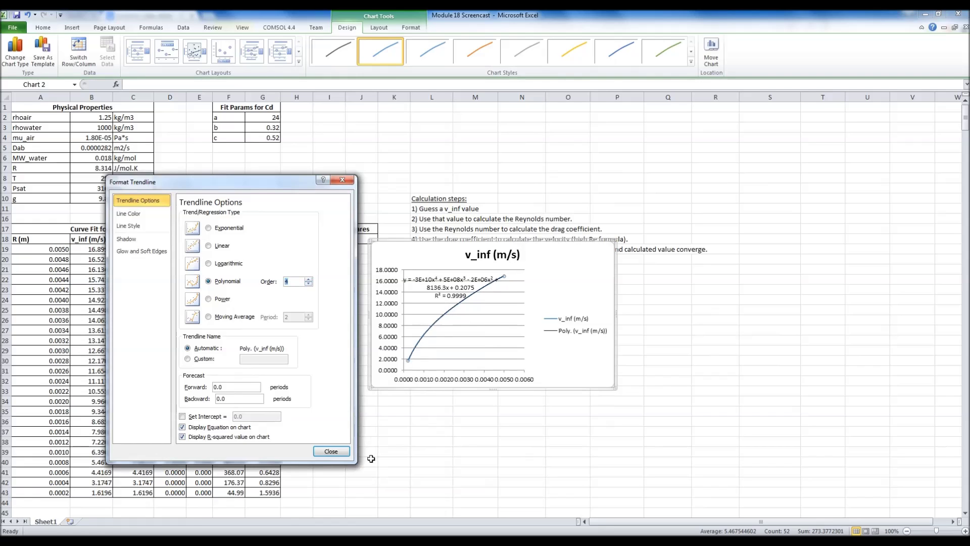
left_click(331, 451)
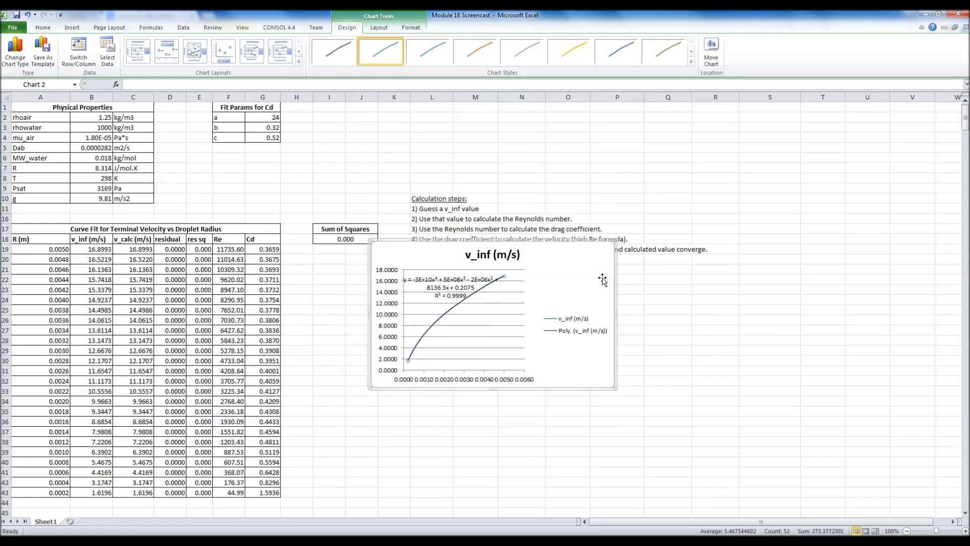